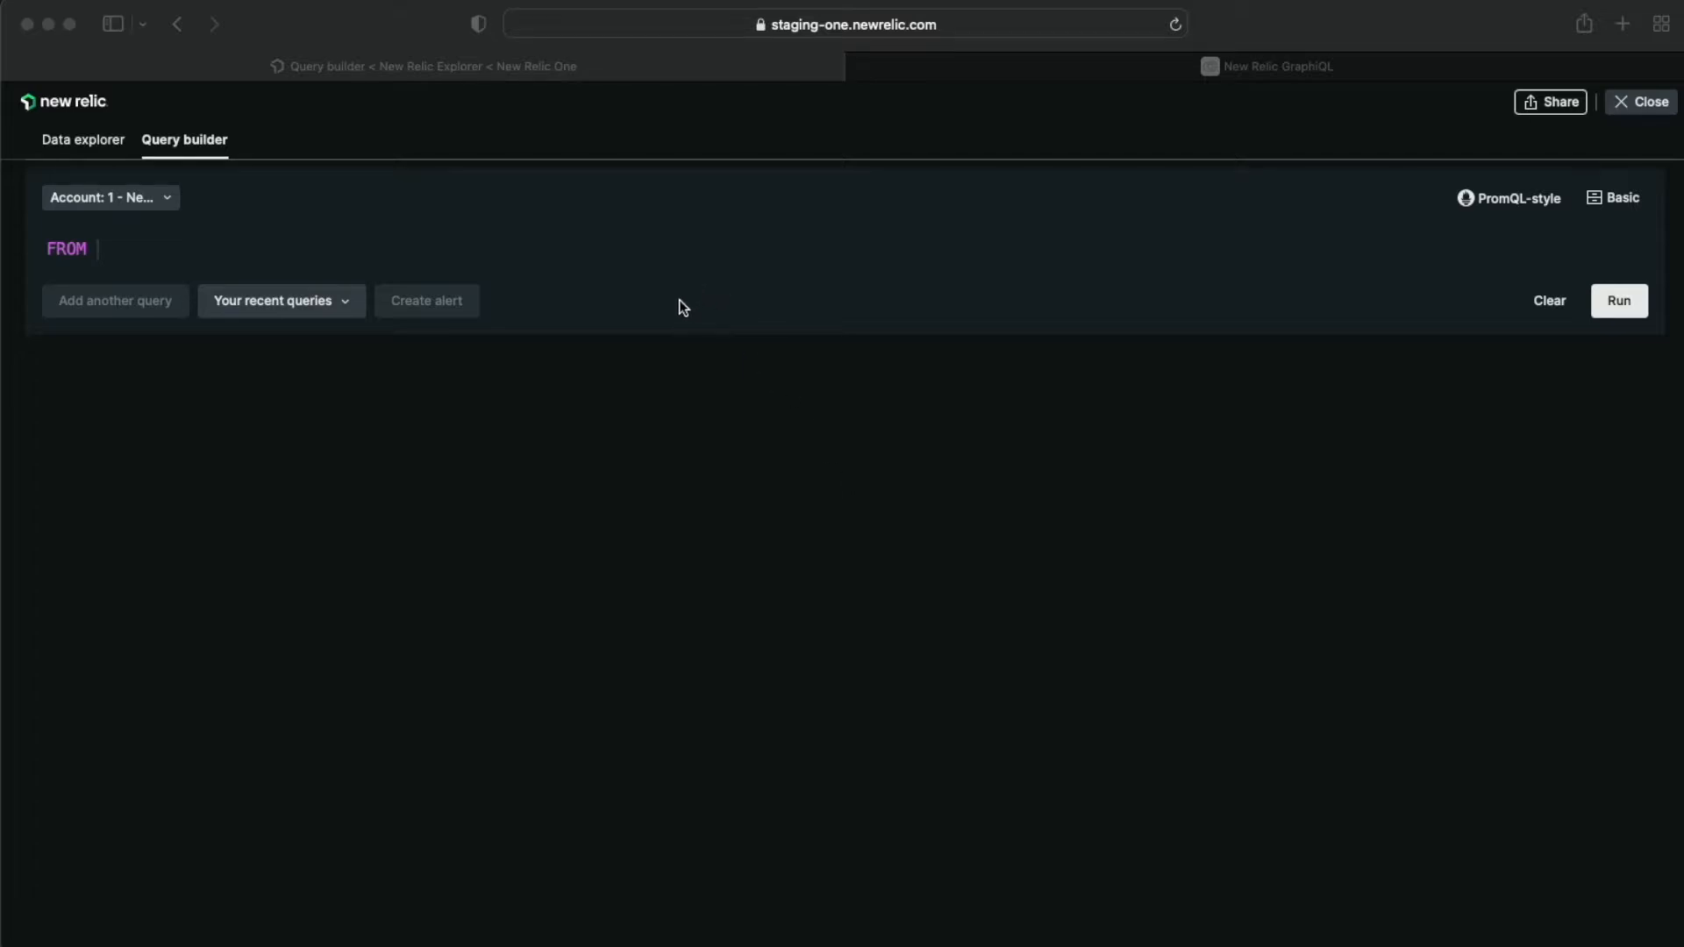
Step: Run an NRQL query on Log counting unique monitor IDs captured from message by regex, with SINCE 10 minutes AGO
{"action": "left_click", "coordinate": [493, 249]}
{"action": "key", "text": "super+a"}
{"action": "type", "text": "FROM Log SELECT uniqueCount(capture(message, r'.*Monitor: \\[(?P<monitor>([0-9a-fA-F]{8}\\b-[0-9a-fA-F]{4}\\b-[0-9a-fA-F]{4}\\b-[0-9a-fA-F]{4}\\b-[0-9a-fA-F]{12}))\\].+')) SINCE 10 minutes AGO"}
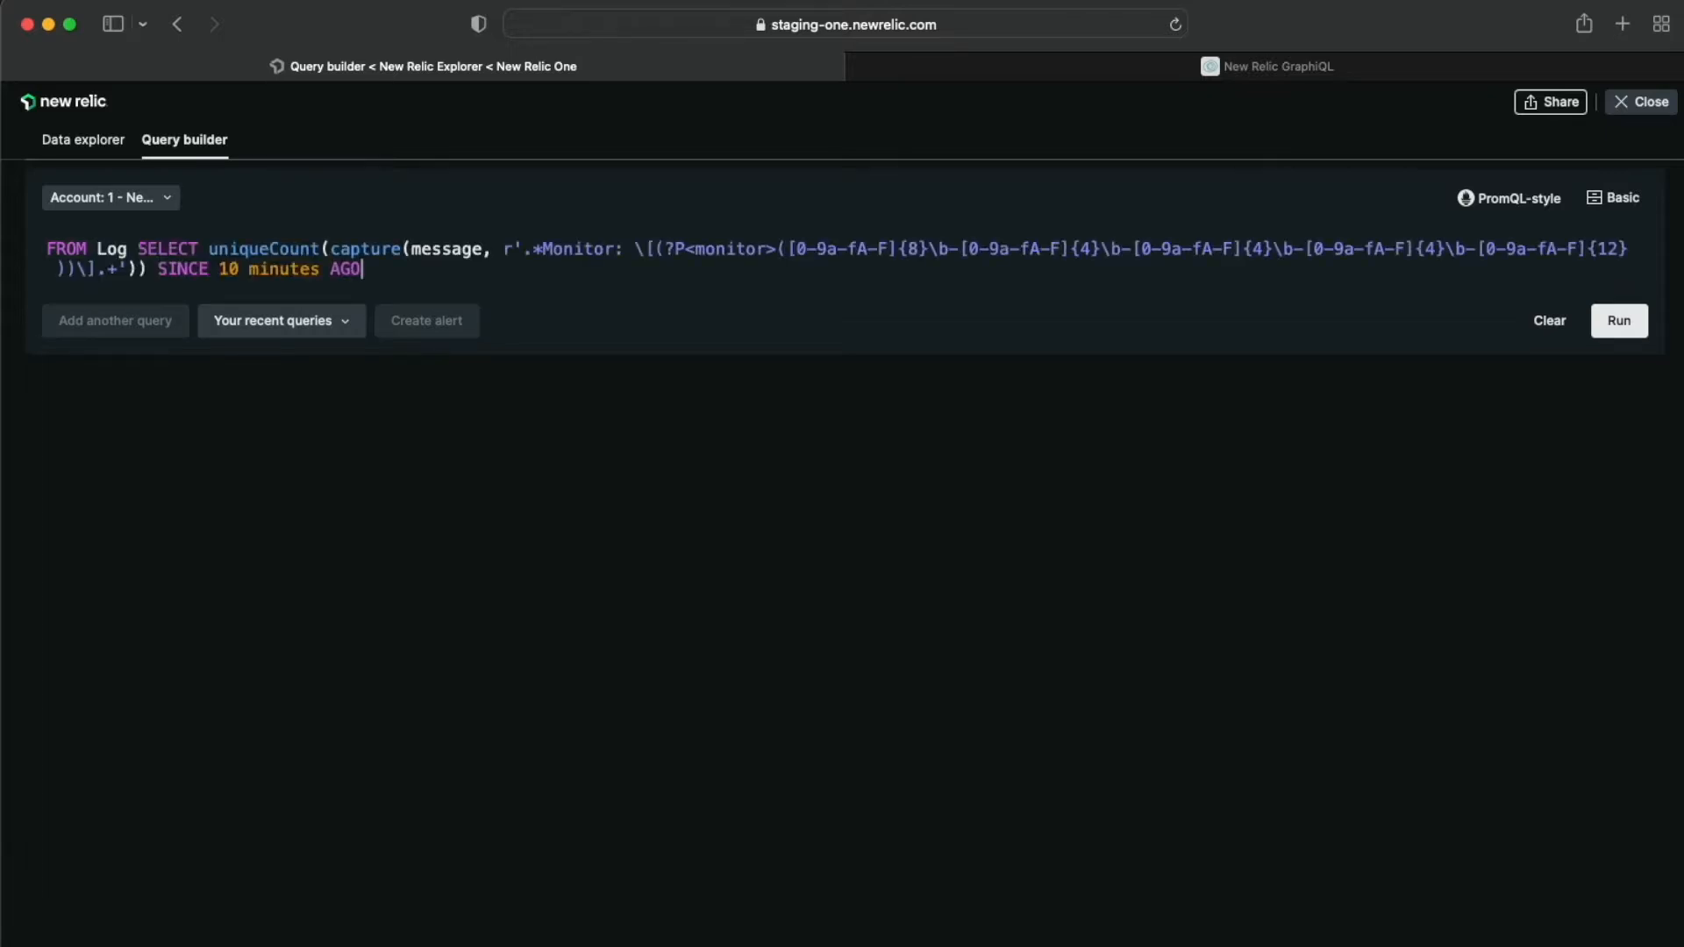
{"action": "key", "text": "Return"}
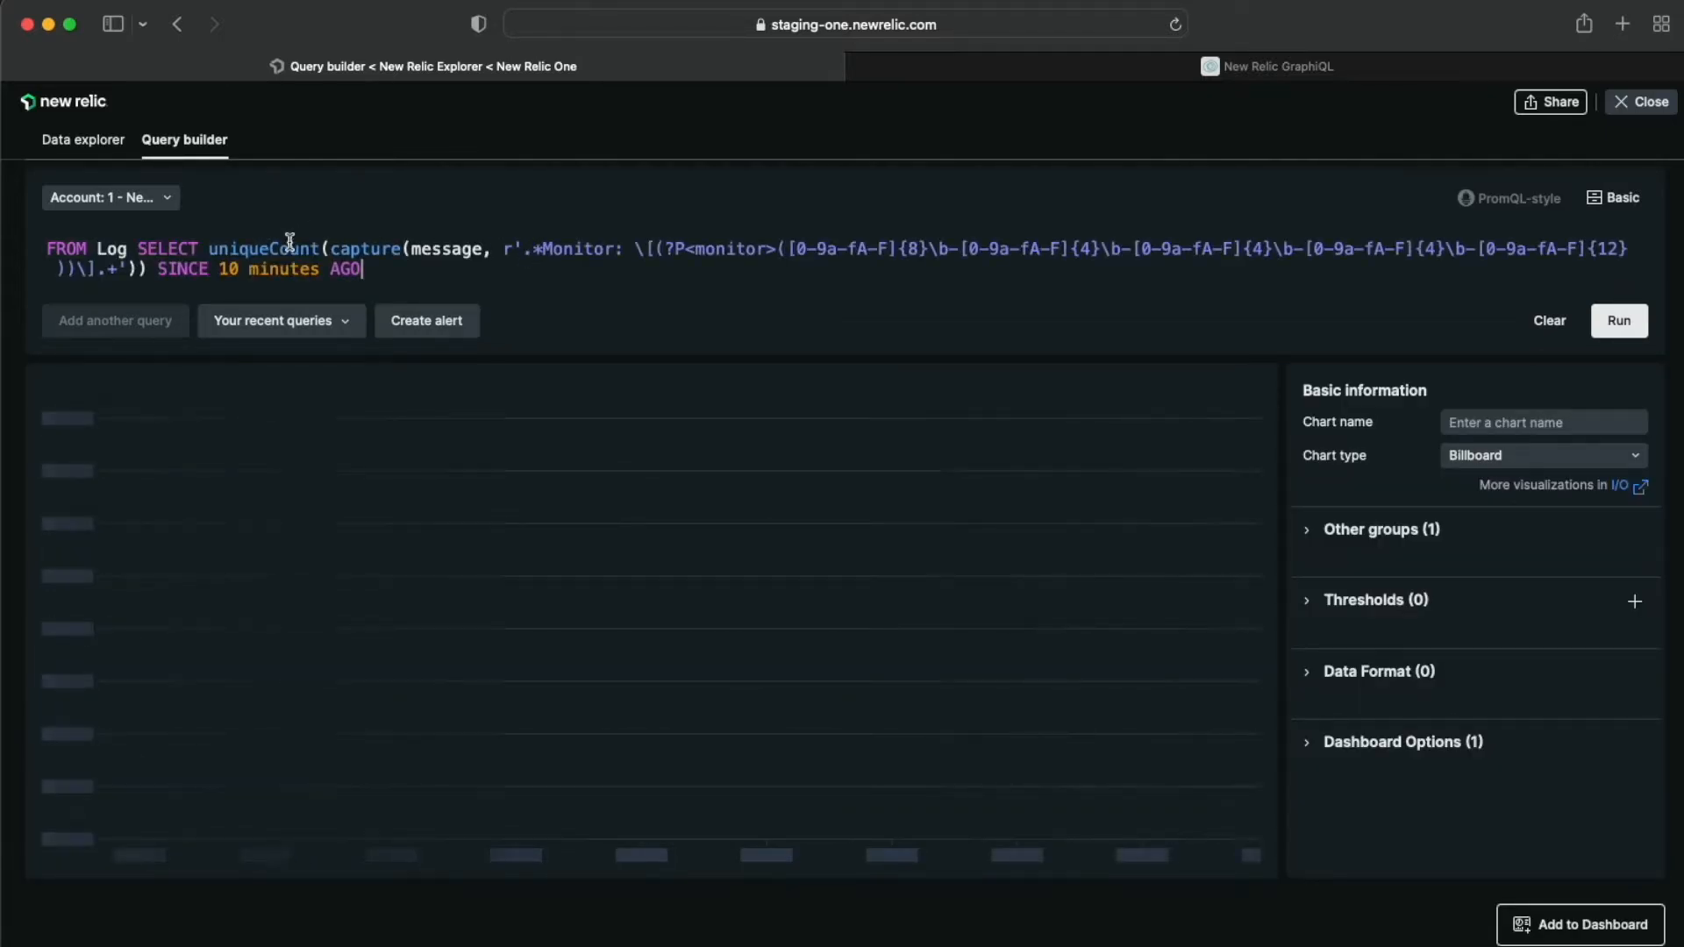
Step: Examine the query's capture function and time range, along with the monitor count and inspected events in the result
{"action": "left_click", "coordinate": [334, 249]}
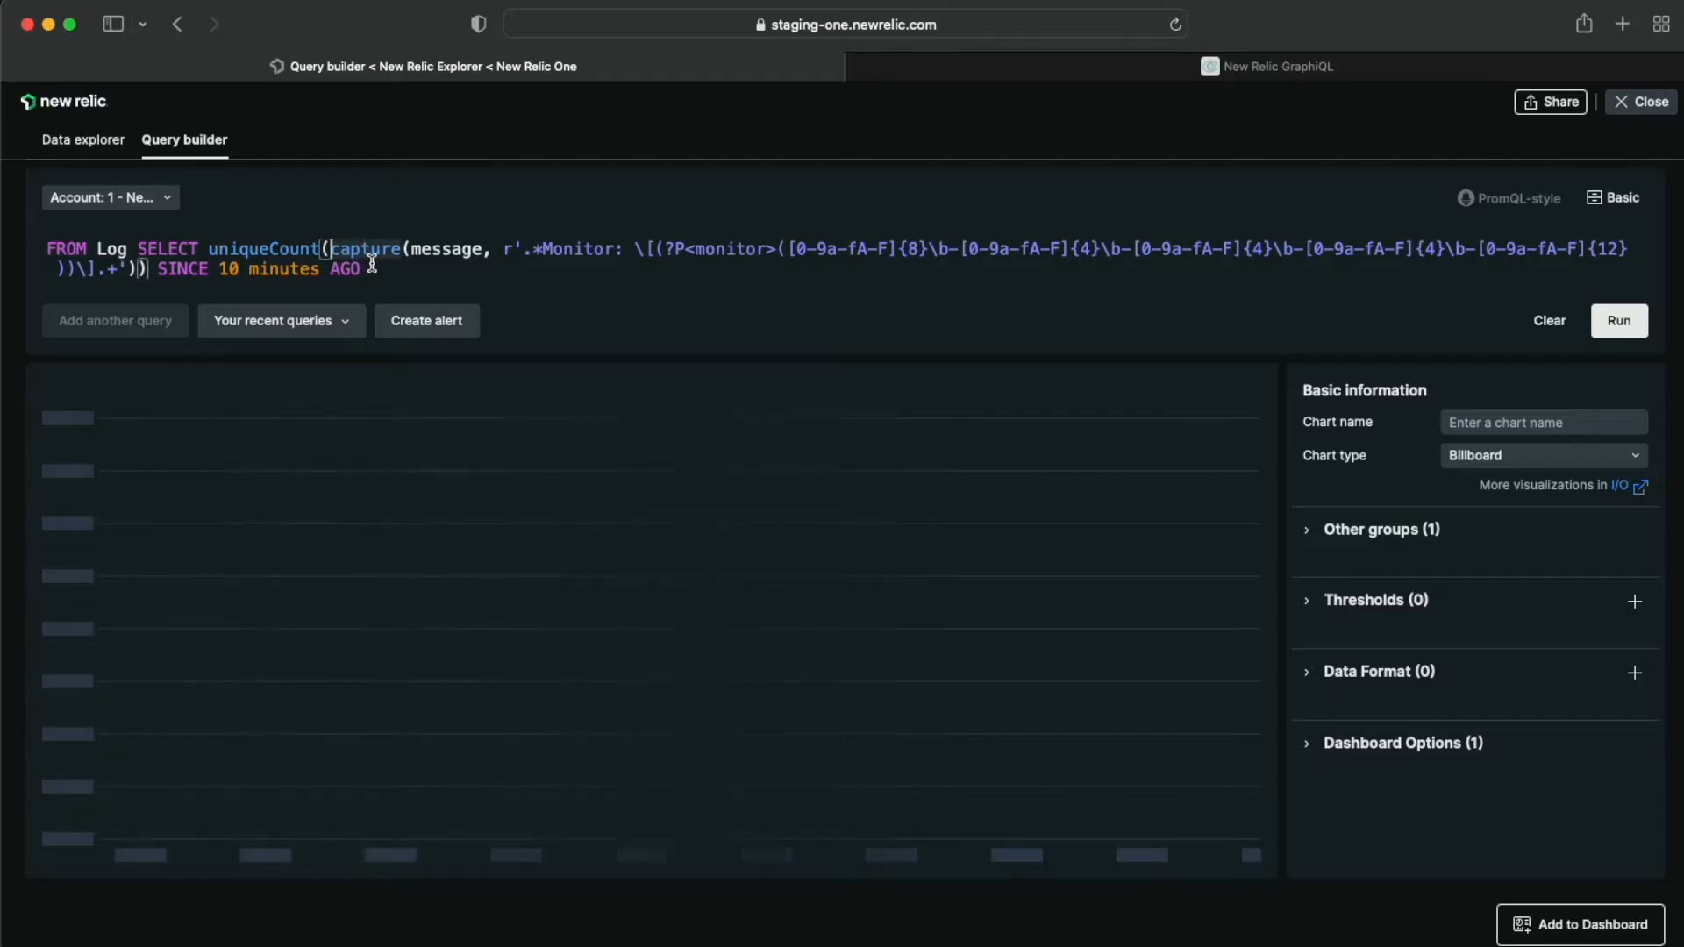
{"action": "left_click", "coordinate": [376, 266]}
{"action": "left_click_drag", "start_coordinate": [404, 267], "coordinate": [181, 276]}
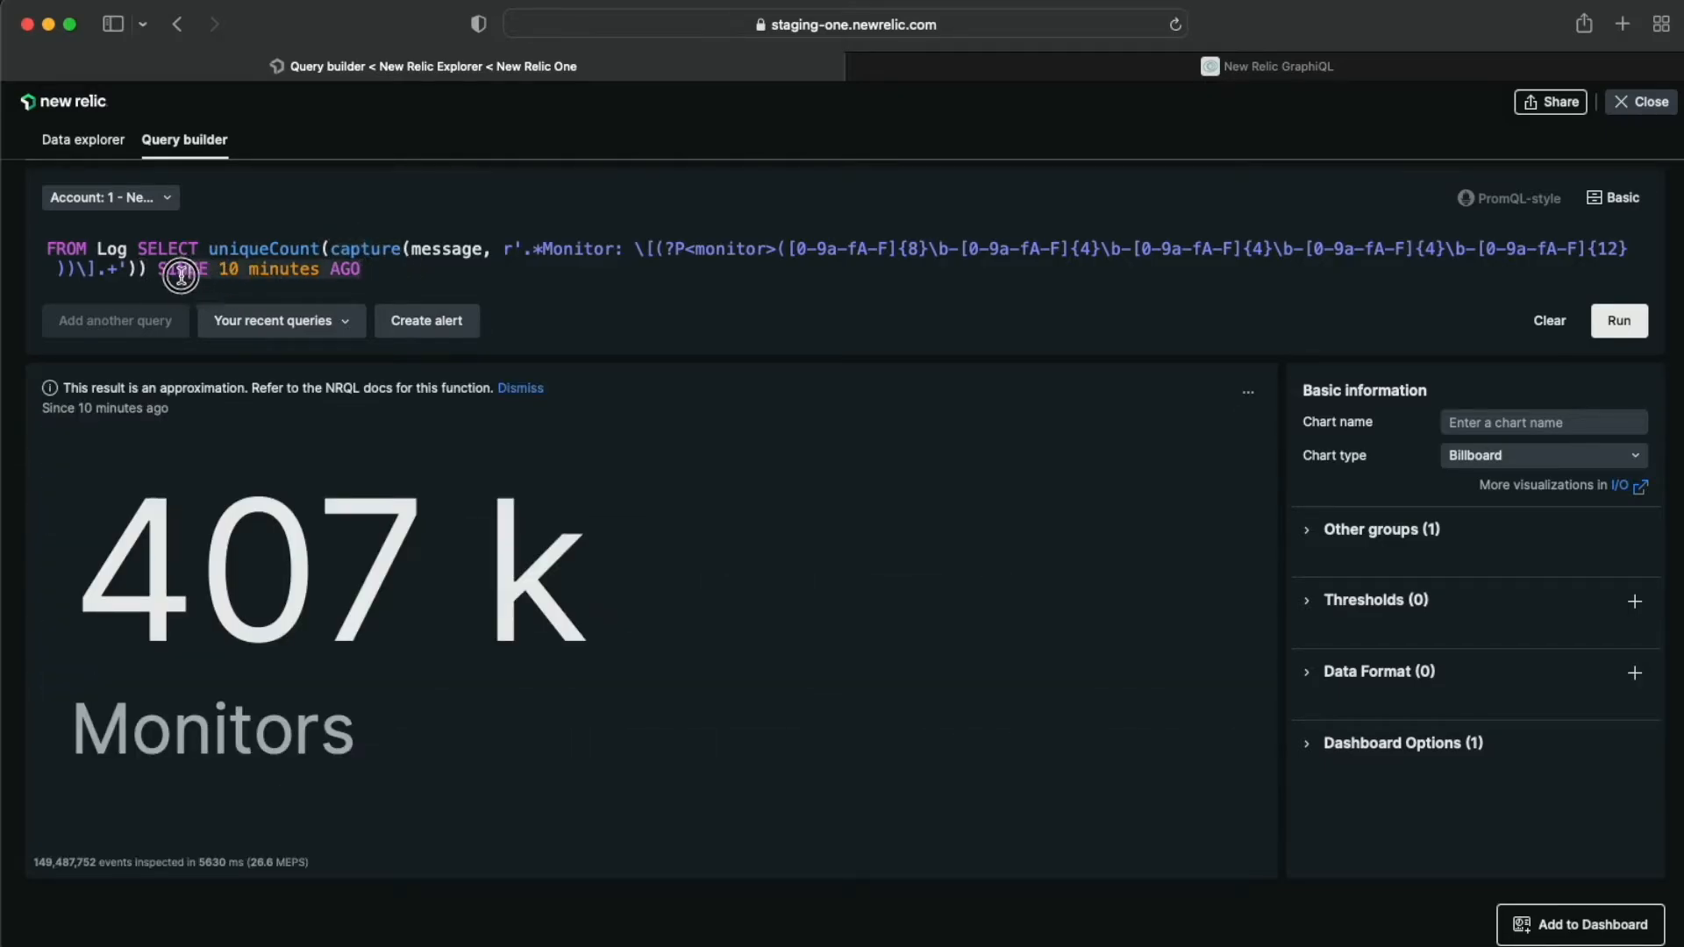
{"action": "left_click", "coordinate": [448, 288]}
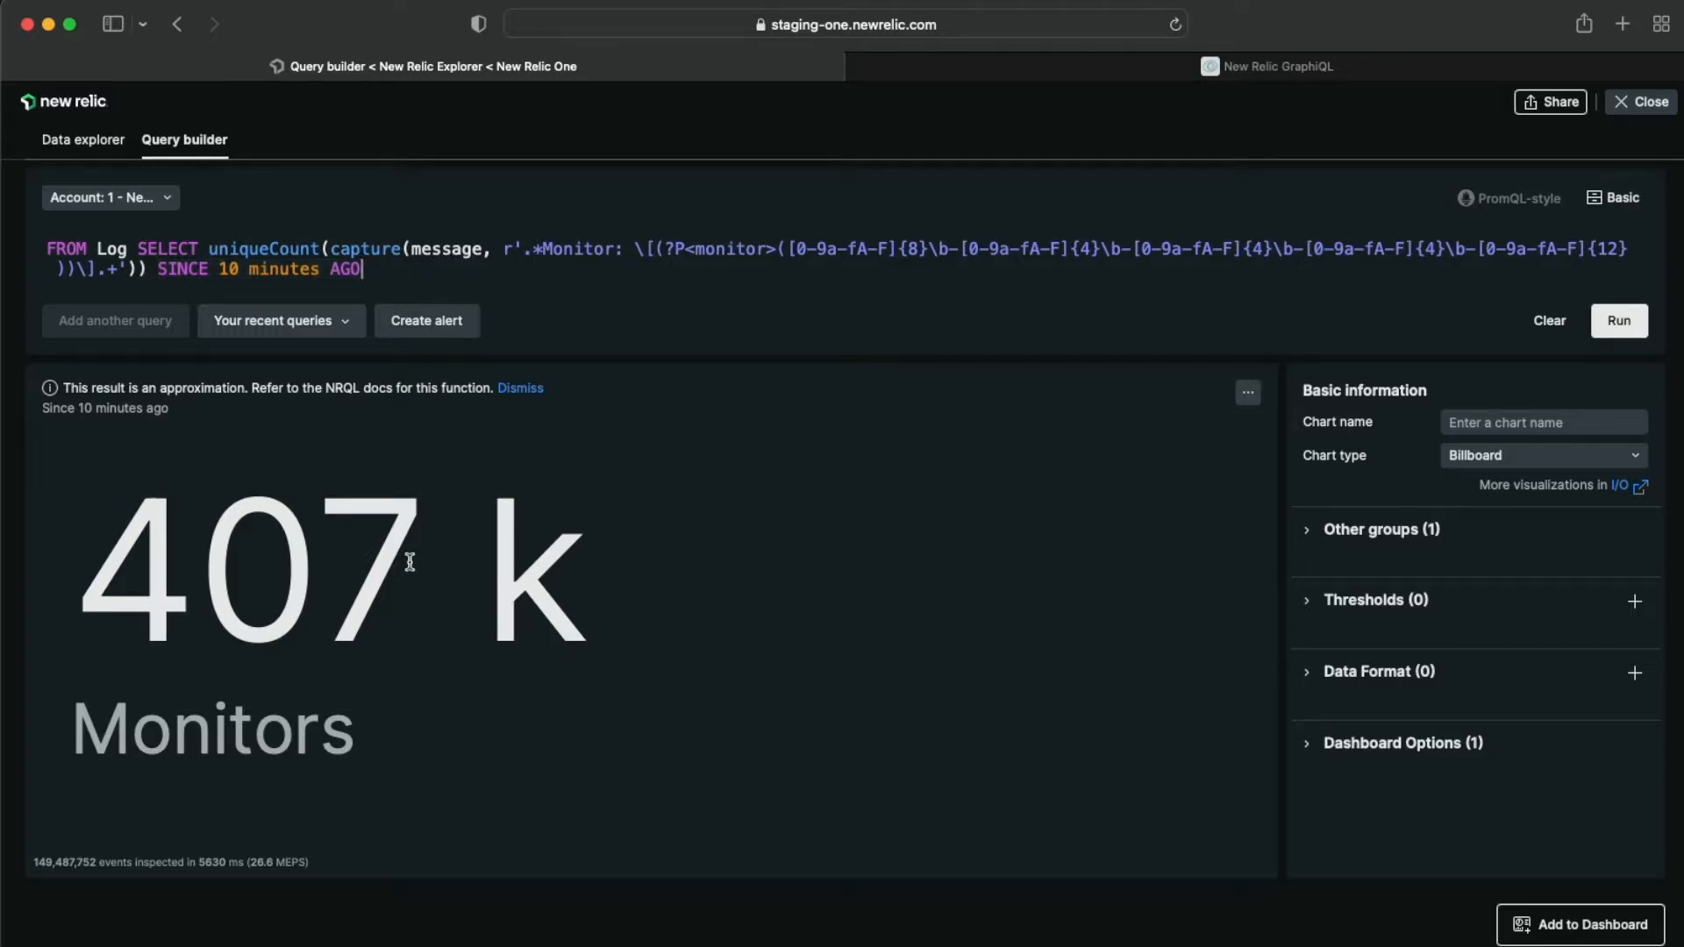
{"action": "double_click", "coordinate": [74, 861]}
{"action": "left_click", "coordinate": [288, 590]}
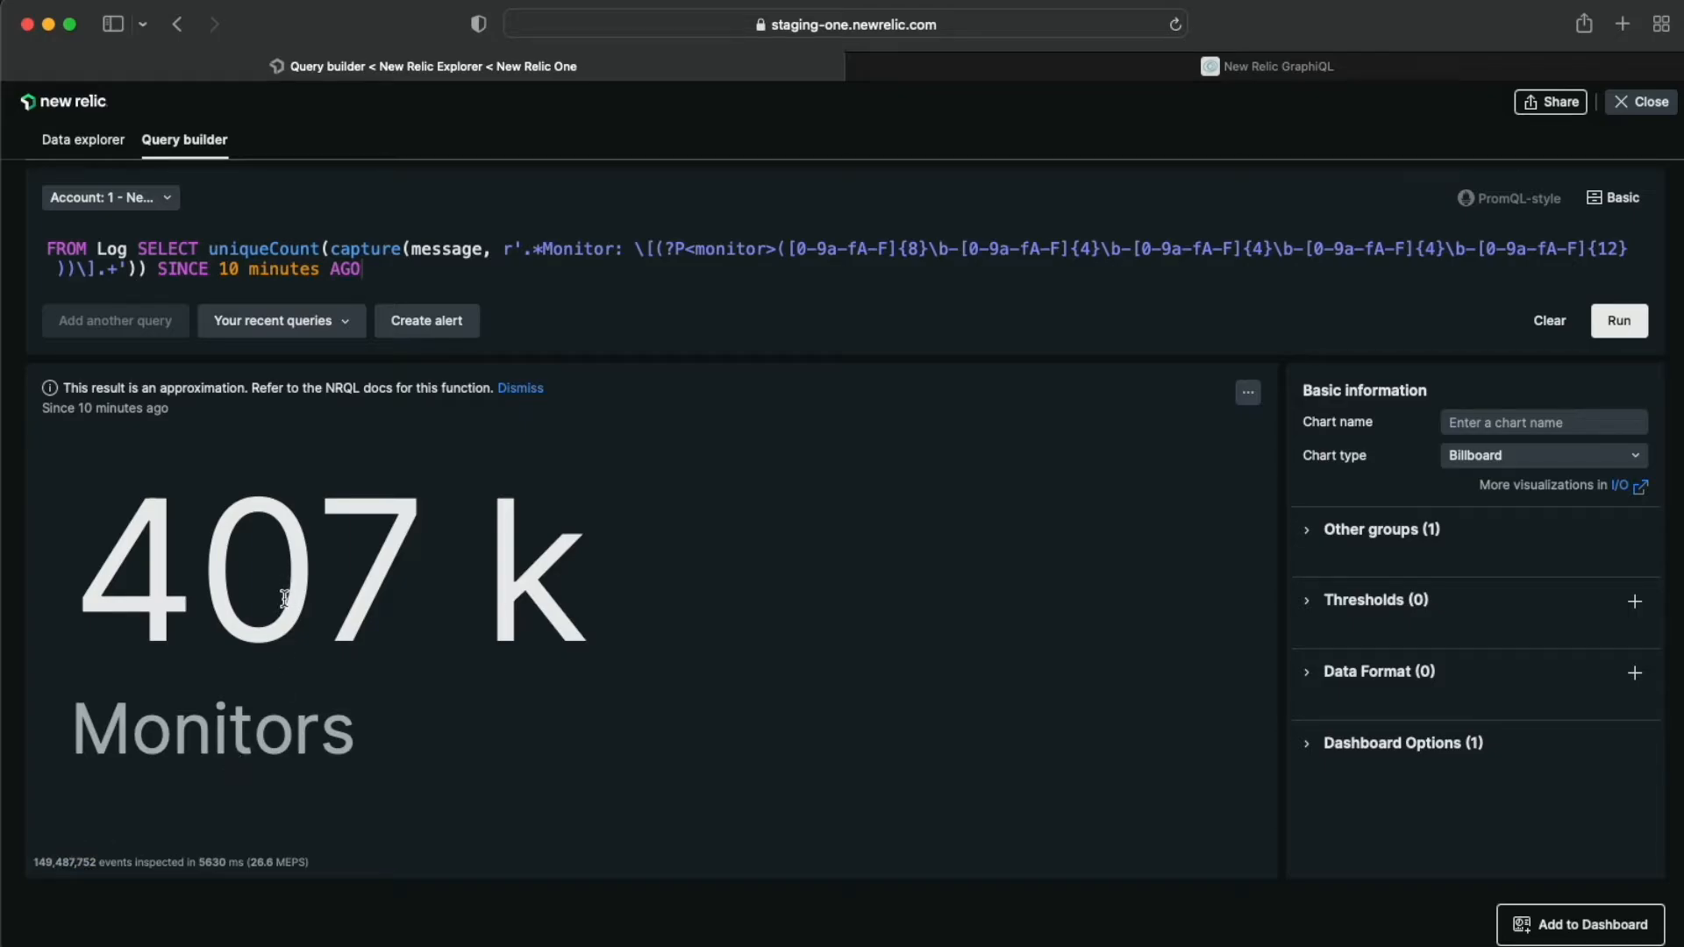
Step: Change the query's time range to SINCE 1 day AGO and rerun it
{"action": "left_click", "coordinate": [237, 268]}
{"action": "key", "text": "BackSpace"}
{"action": "key", "text": "Right"}
{"action": "key", "text": "Right"}
{"action": "key", "text": "Right"}
{"action": "key", "text": "Right"}
{"action": "key", "text": "Right"}
{"action": "key", "text": "alt+BackSpace"}
{"action": "type", "text": "day"}
{"action": "key", "text": "Return"}
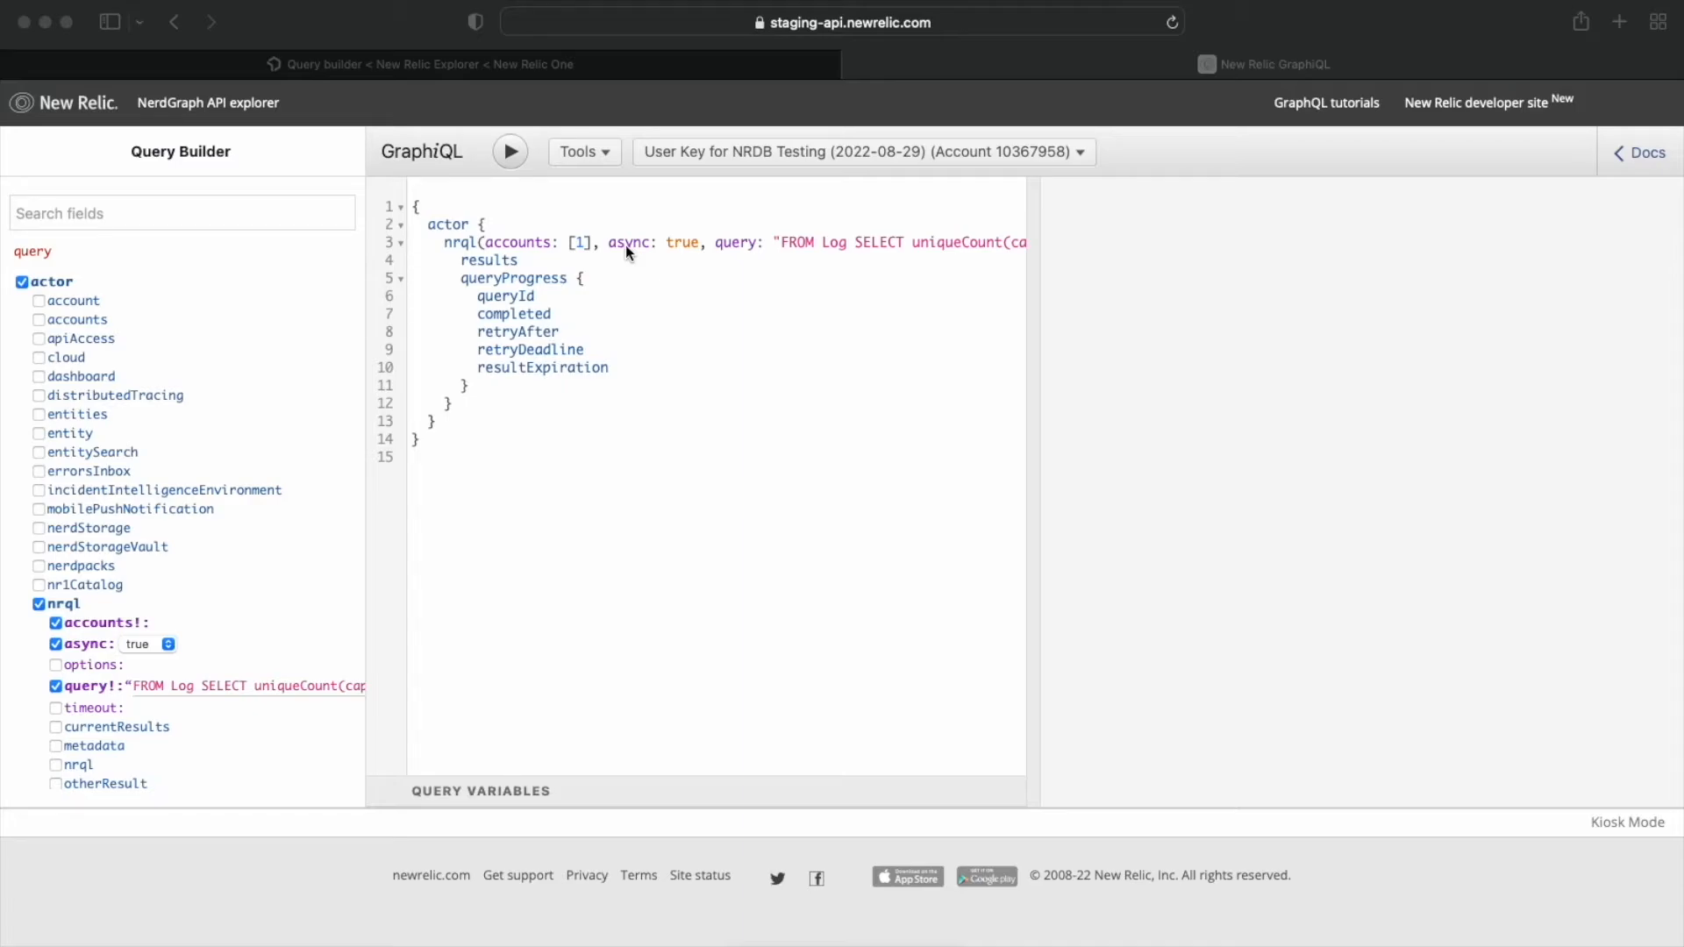
Step: Review the async: true argument and the queryProgress block with its queryId field in the GraphQL query
{"action": "left_click_drag", "start_coordinate": [608, 242], "coordinate": [704, 243]}
{"action": "left_click_drag", "start_coordinate": [461, 278], "coordinate": [479, 390]}
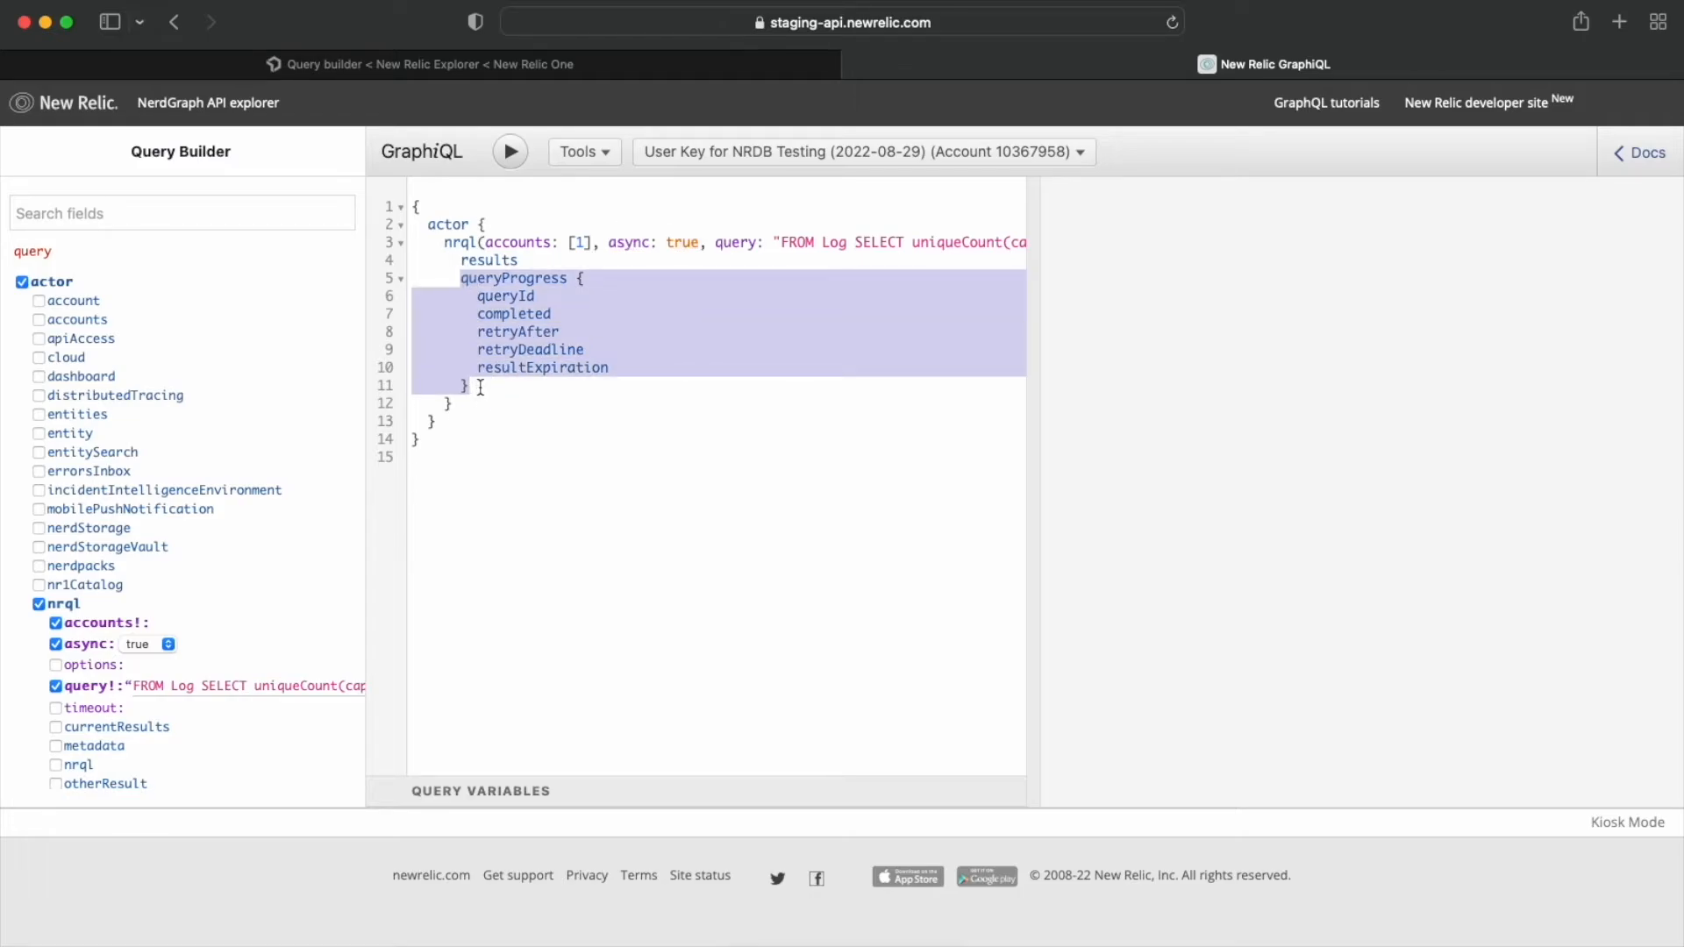
{"action": "double_click", "coordinate": [496, 295]}
{"action": "left_click", "coordinate": [545, 299]}
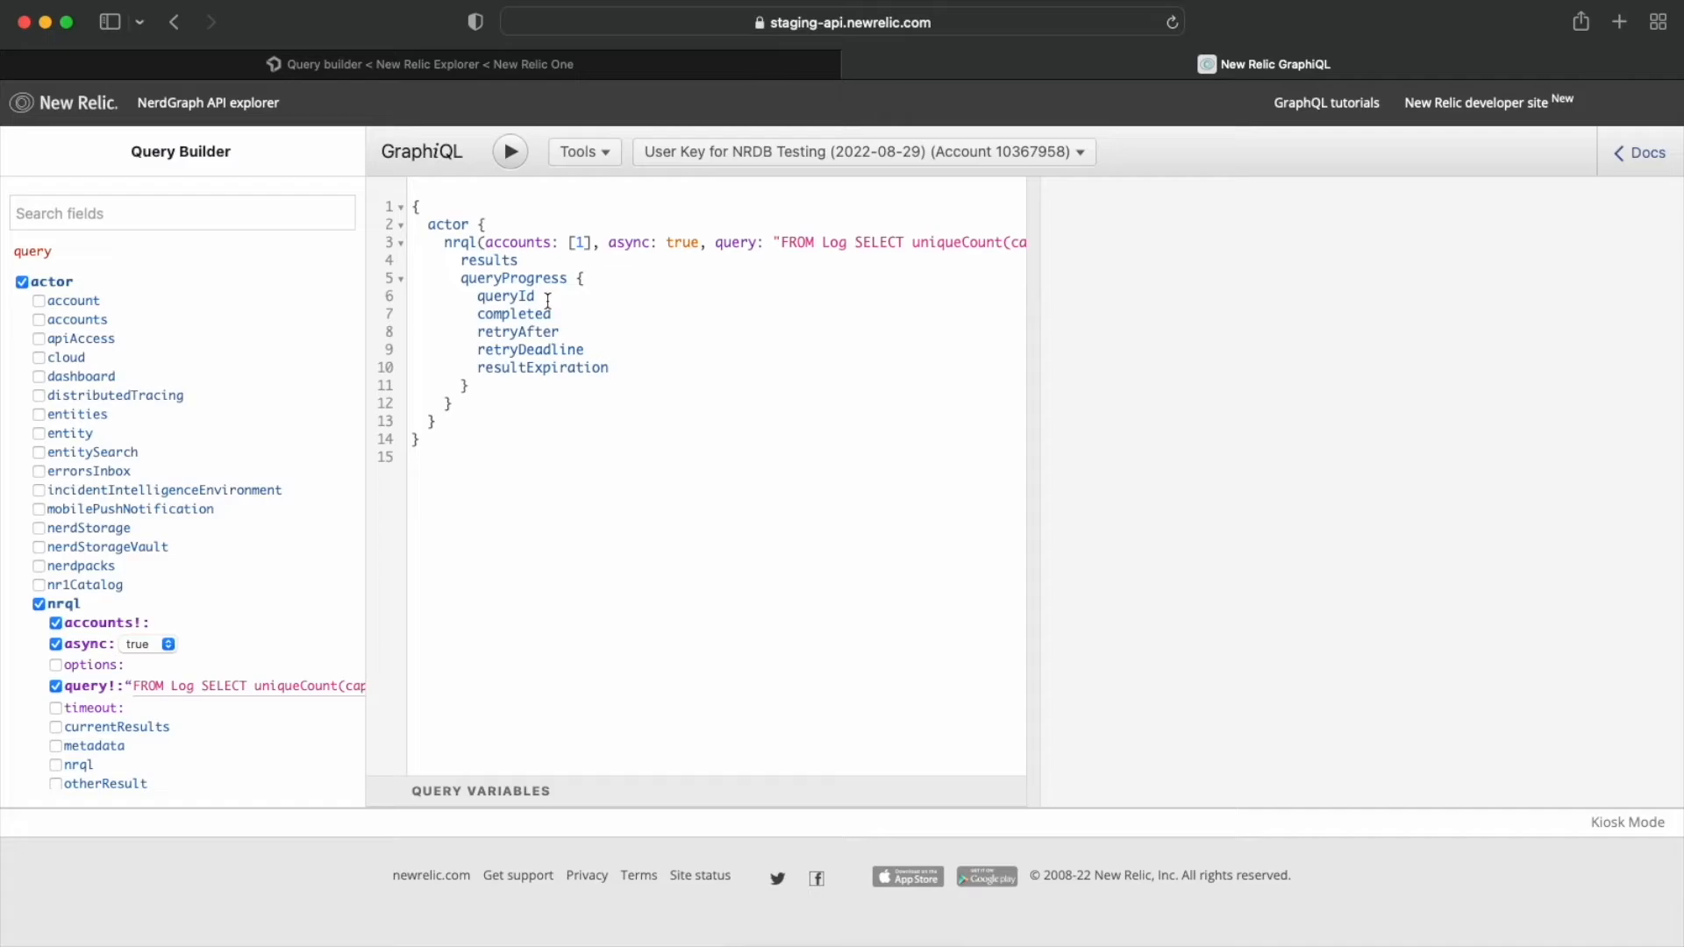
{"action": "double_click", "coordinate": [512, 296]}
{"action": "left_click", "coordinate": [511, 295]}
Step: Execute the asynchronous nrql query and check the completed status and queryId in the response
{"action": "left_click", "coordinate": [507, 153]}
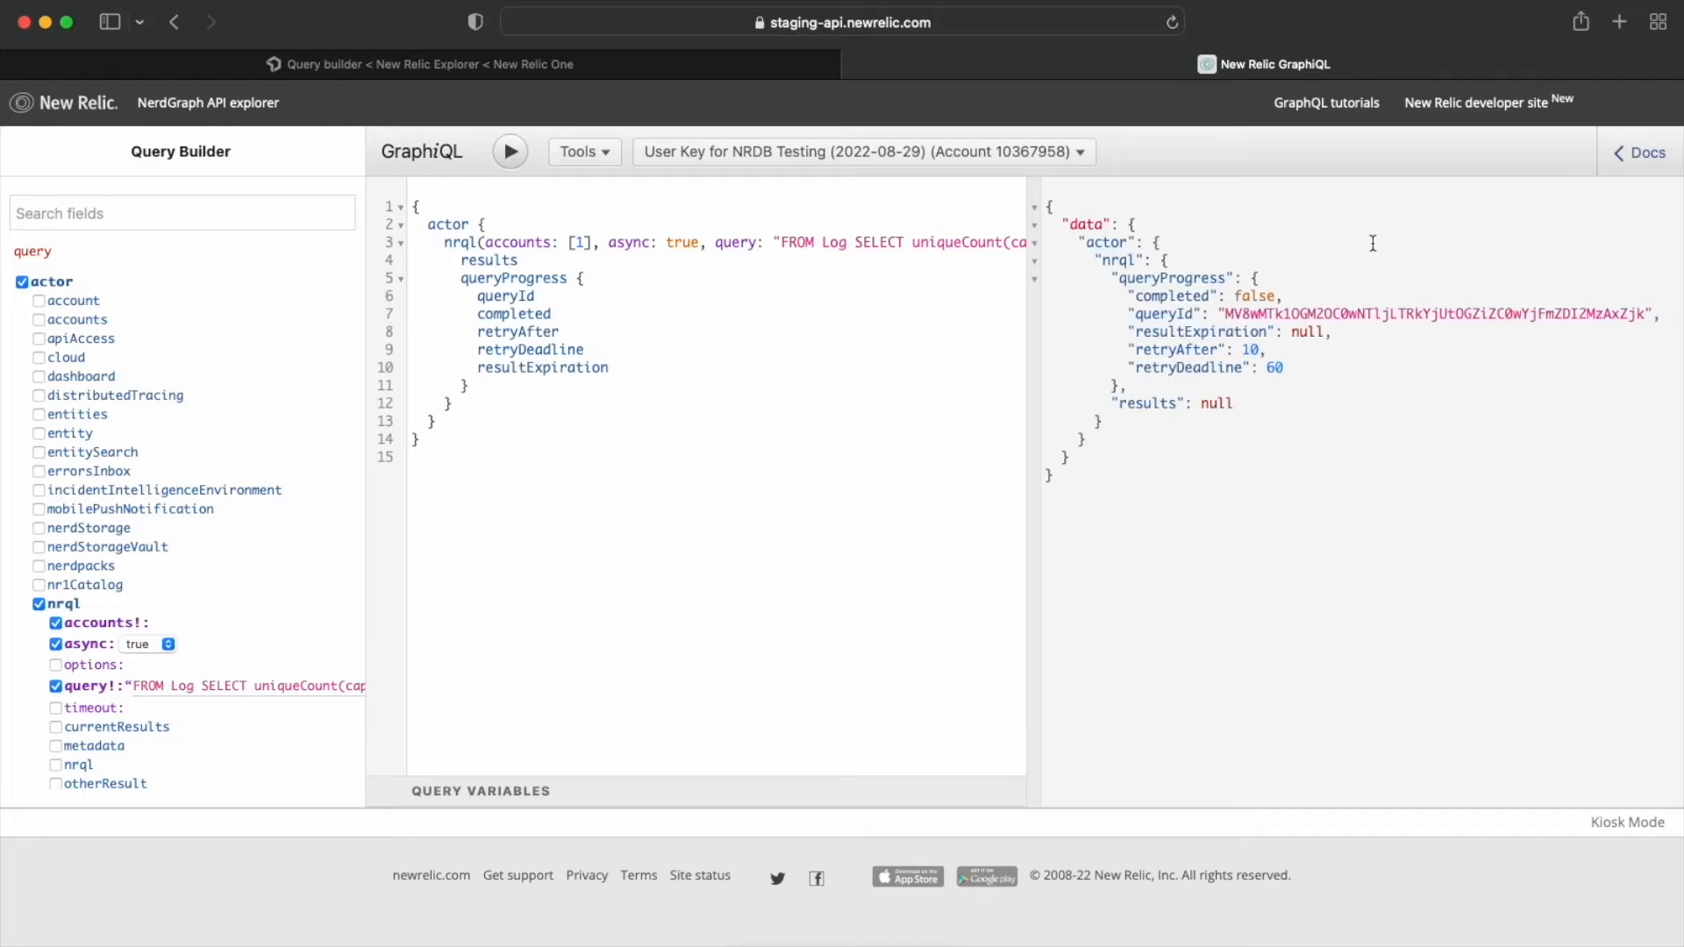
{"action": "left_click_drag", "start_coordinate": [1128, 297], "coordinate": [1296, 302]}
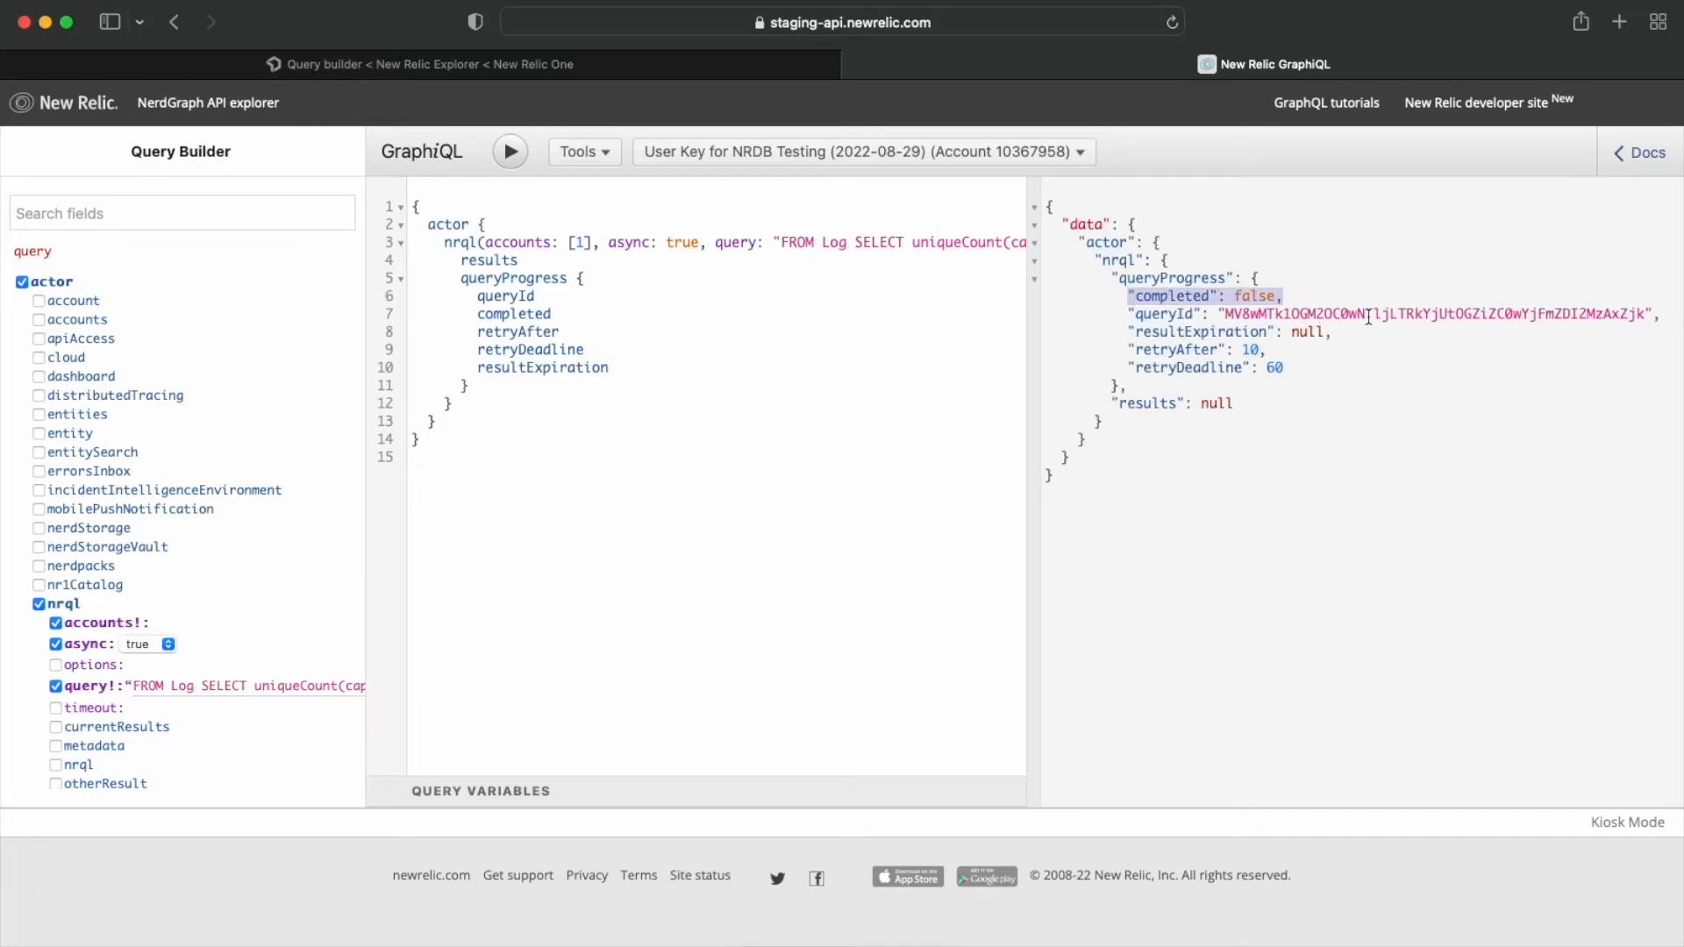
{"action": "double_click", "coordinate": [1291, 314]}
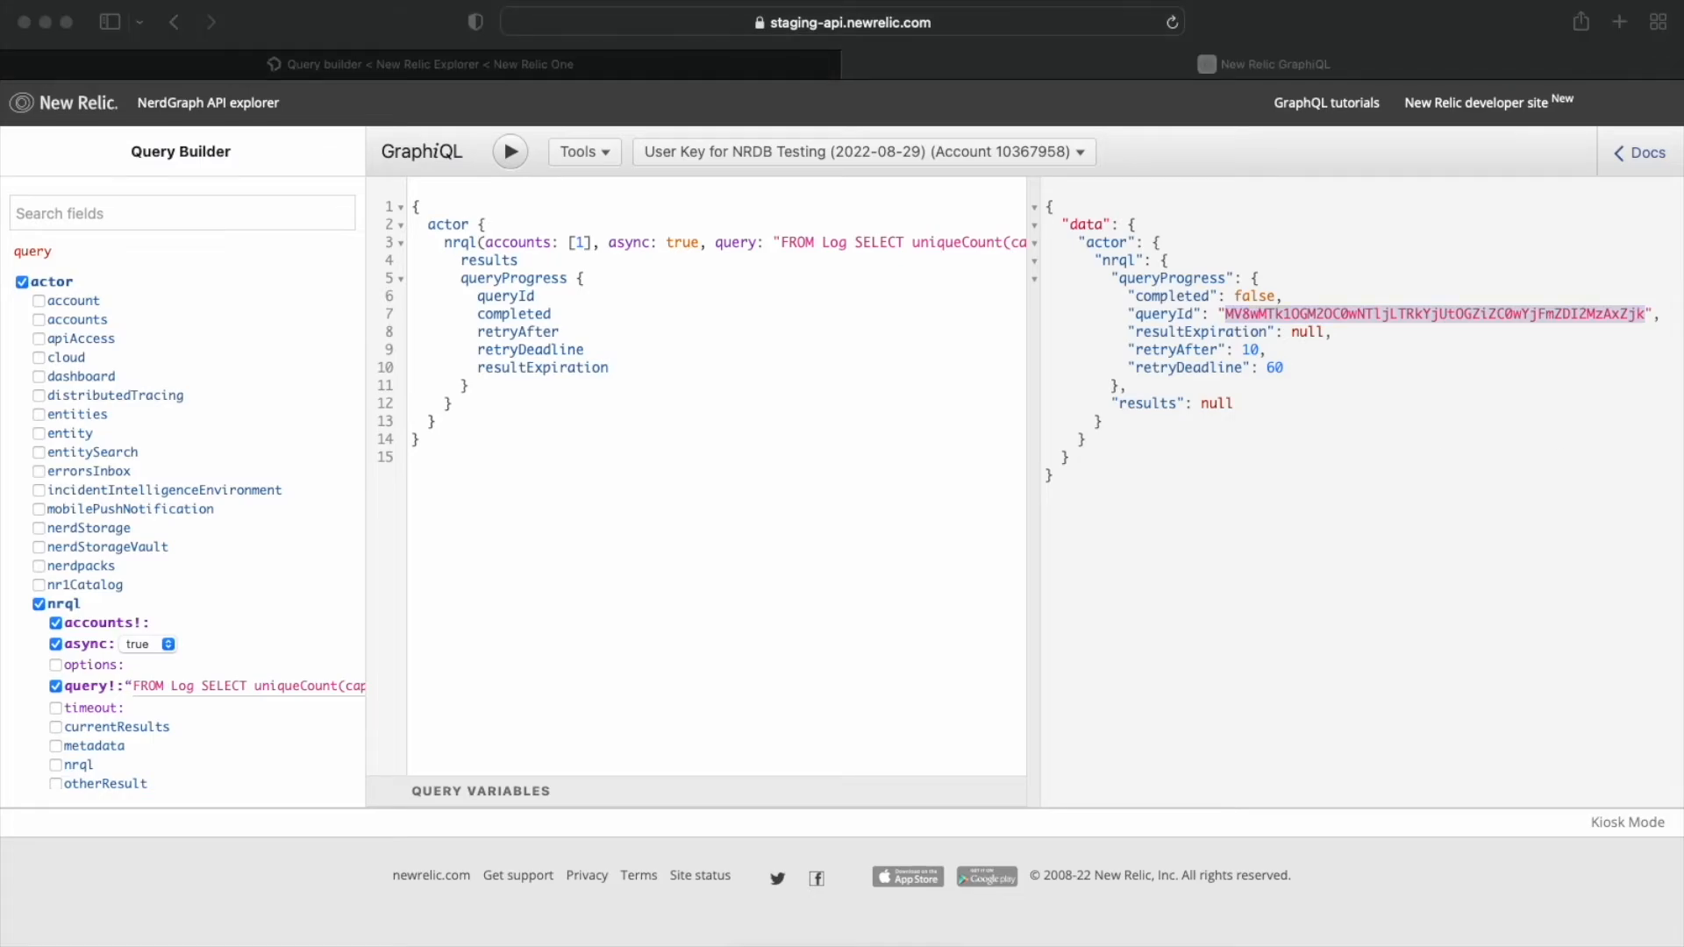
Step: Replace the whole query with nrqlQueryProgress for accounts [1] and an empty queryId, requesting results and the queryProgress fields
{"action": "left_click", "coordinate": [586, 360]}
{"action": "key", "text": "super+a"}
{"action": "left_click", "coordinate": [639, 377]}
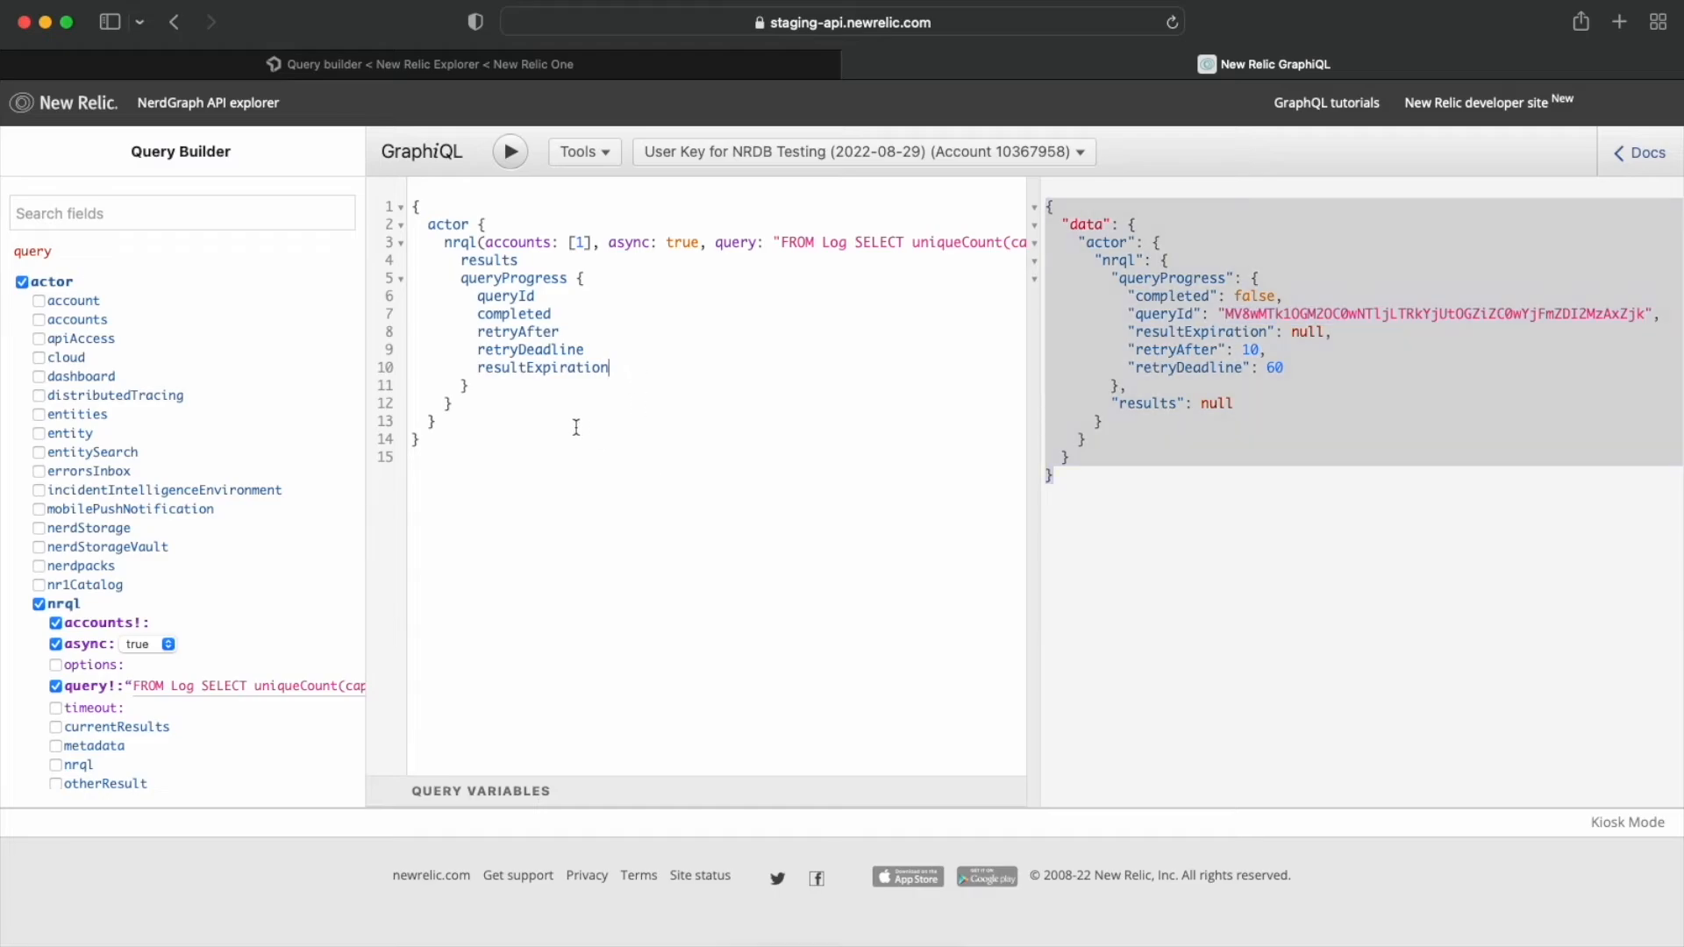
{"action": "key", "text": "super+a"}
{"action": "type", "text": "{   actor {     nrqlQueryProgress(accounts: [1], queryId:\"\"){       results       queryProgress {         queryId           completed           retryAfter           retryDeadline           resultExpiration       }     }   } }"}
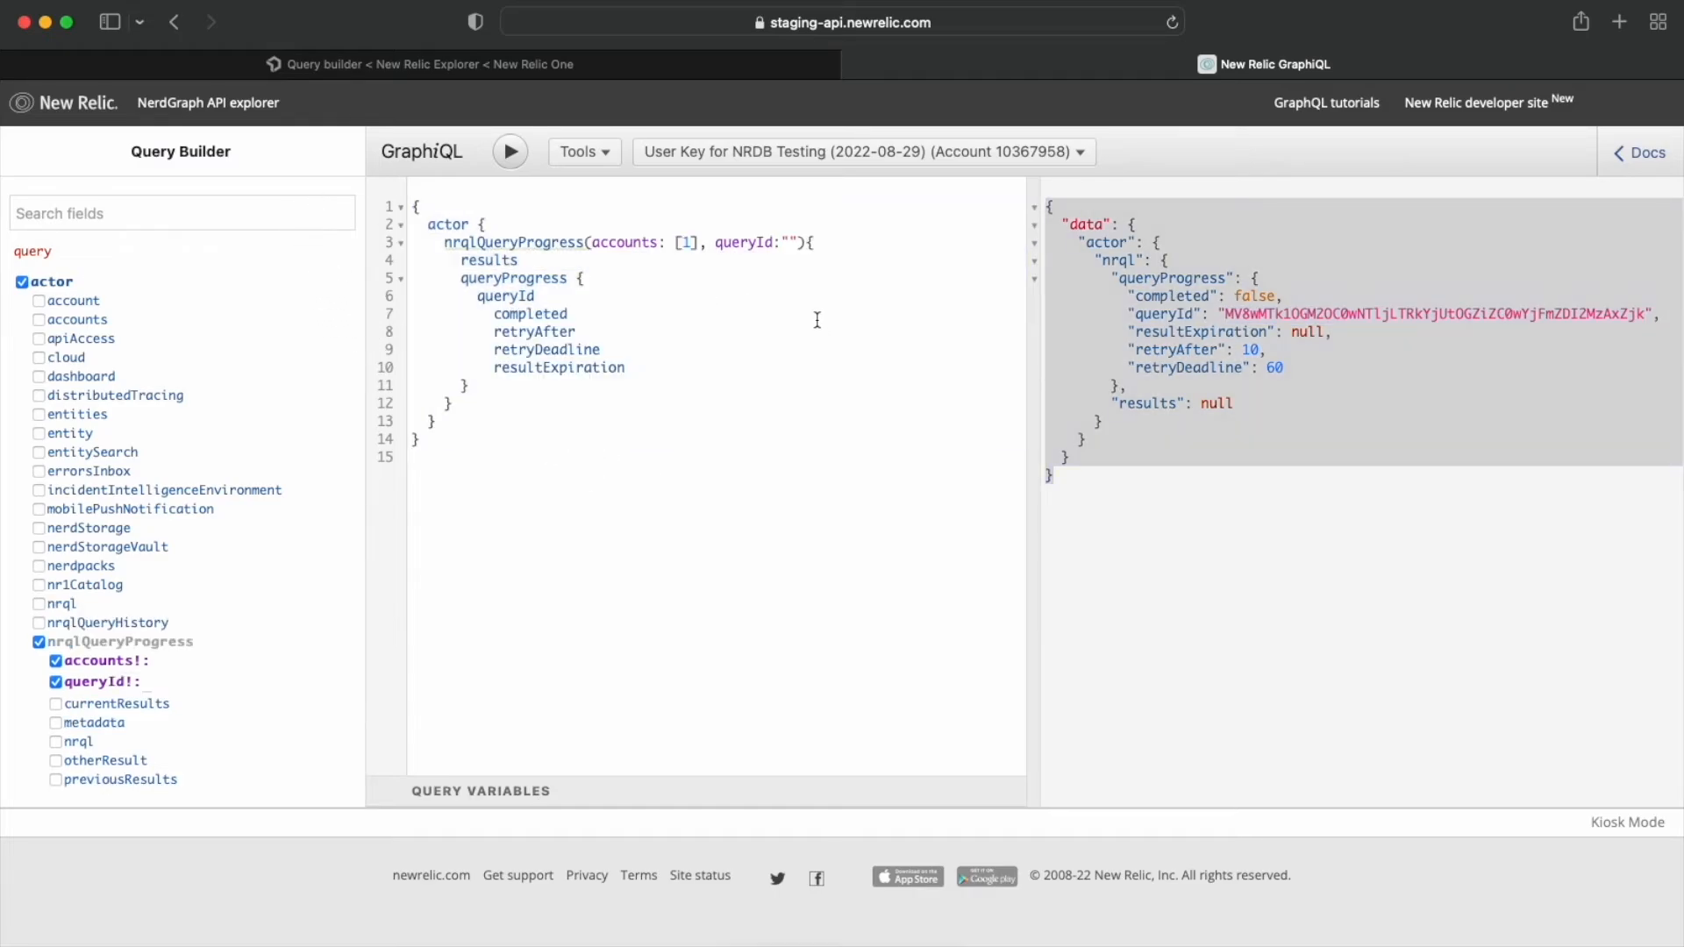
Step: Copy the queryId value from the response into the empty queryId argument of nrqlQueryProgress
{"action": "left_click", "coordinate": [1382, 286]}
{"action": "double_click", "coordinate": [1376, 317]}
{"action": "key", "text": "super+c"}
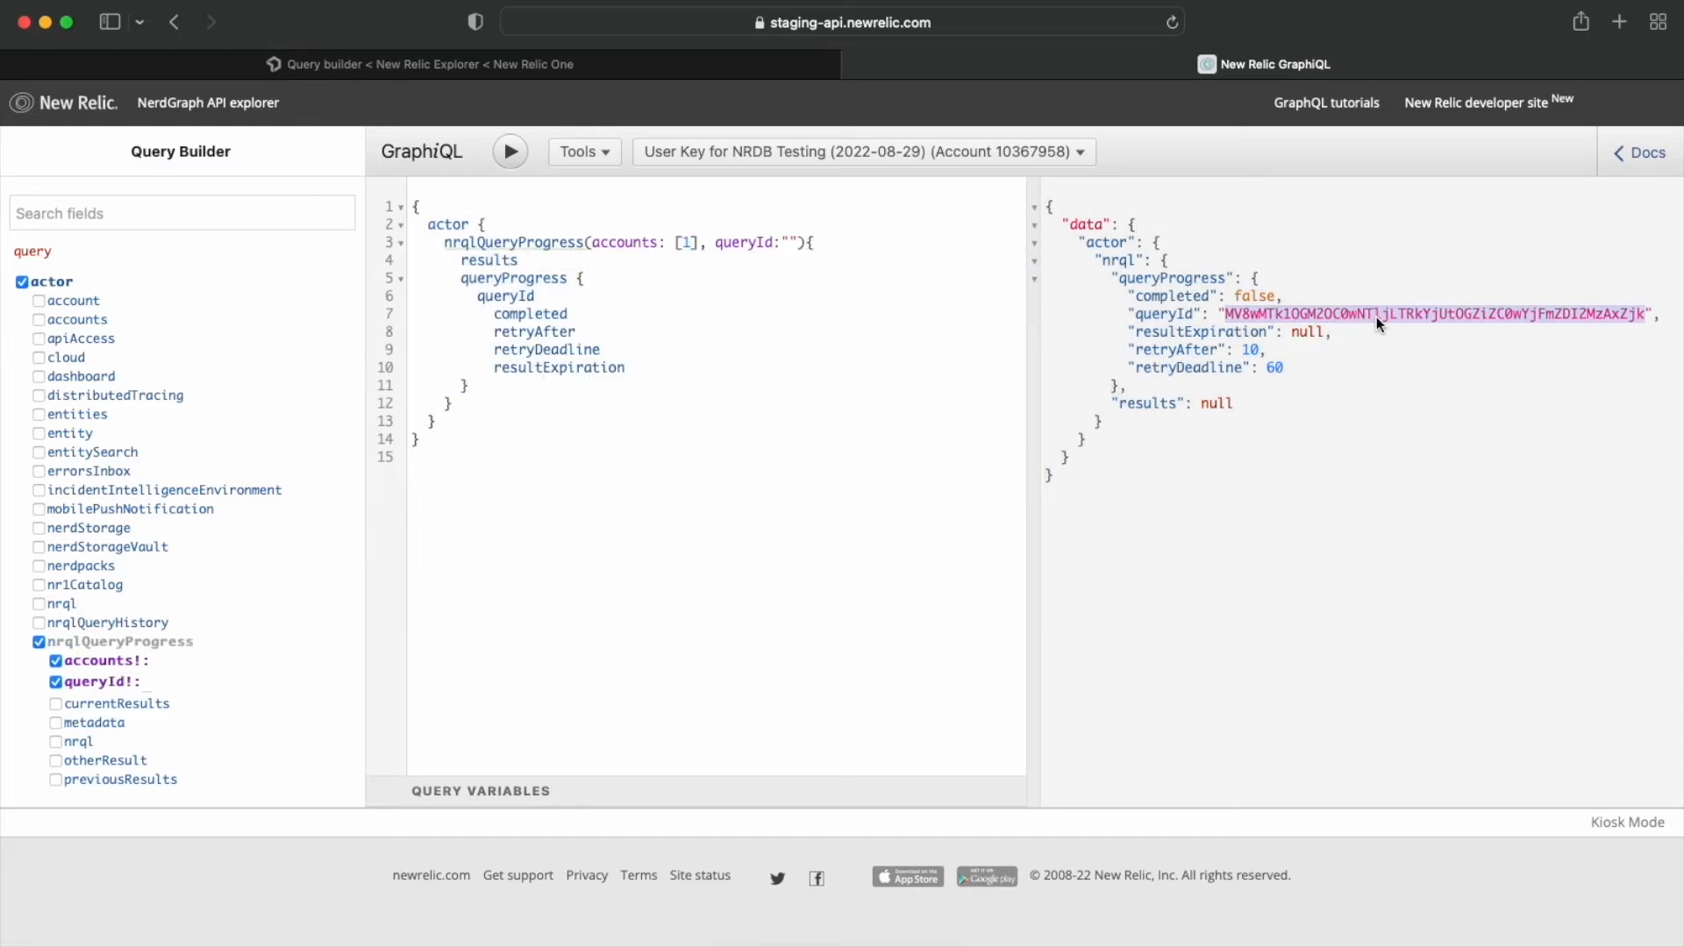
{"action": "left_click", "coordinate": [789, 242]}
{"action": "key", "text": "super+v"}
{"action": "left_click", "coordinate": [624, 303]}
{"action": "left_click", "coordinate": [570, 242]}
Step: Execute the nrqlQueryProgress query repeatedly to poll the asynchronous query until it returns results
{"action": "left_click", "coordinate": [517, 163]}
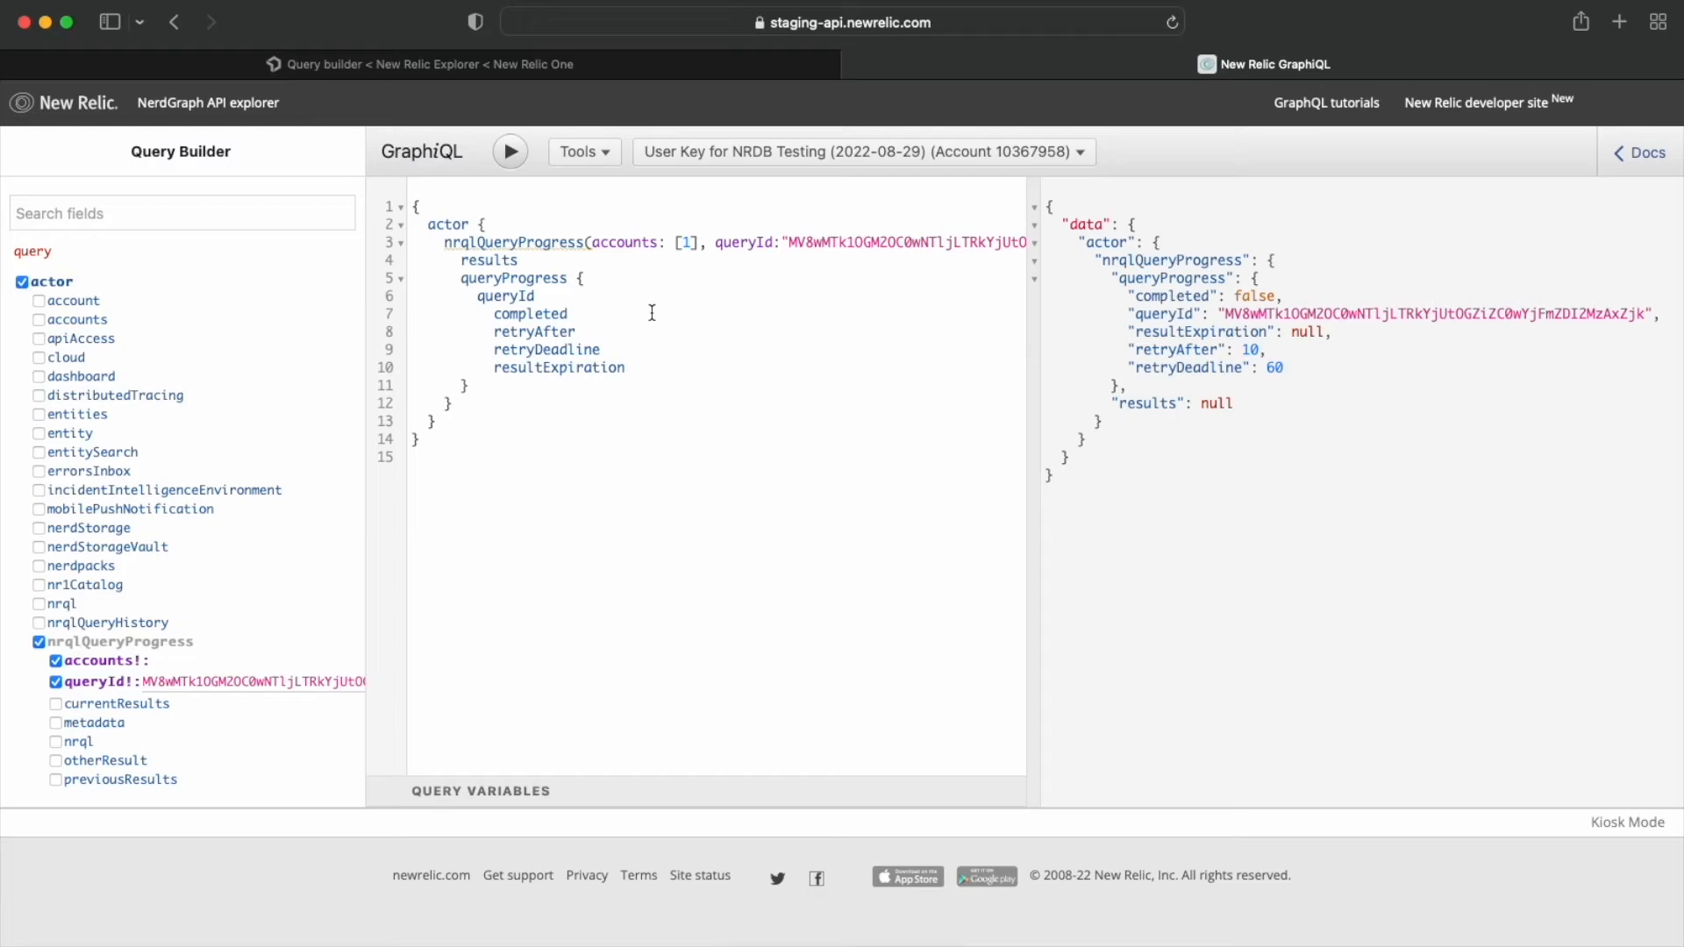
{"action": "left_click", "coordinate": [510, 153]}
{"action": "left_click", "coordinate": [509, 154]}
{"action": "left_click", "coordinate": [510, 154]}
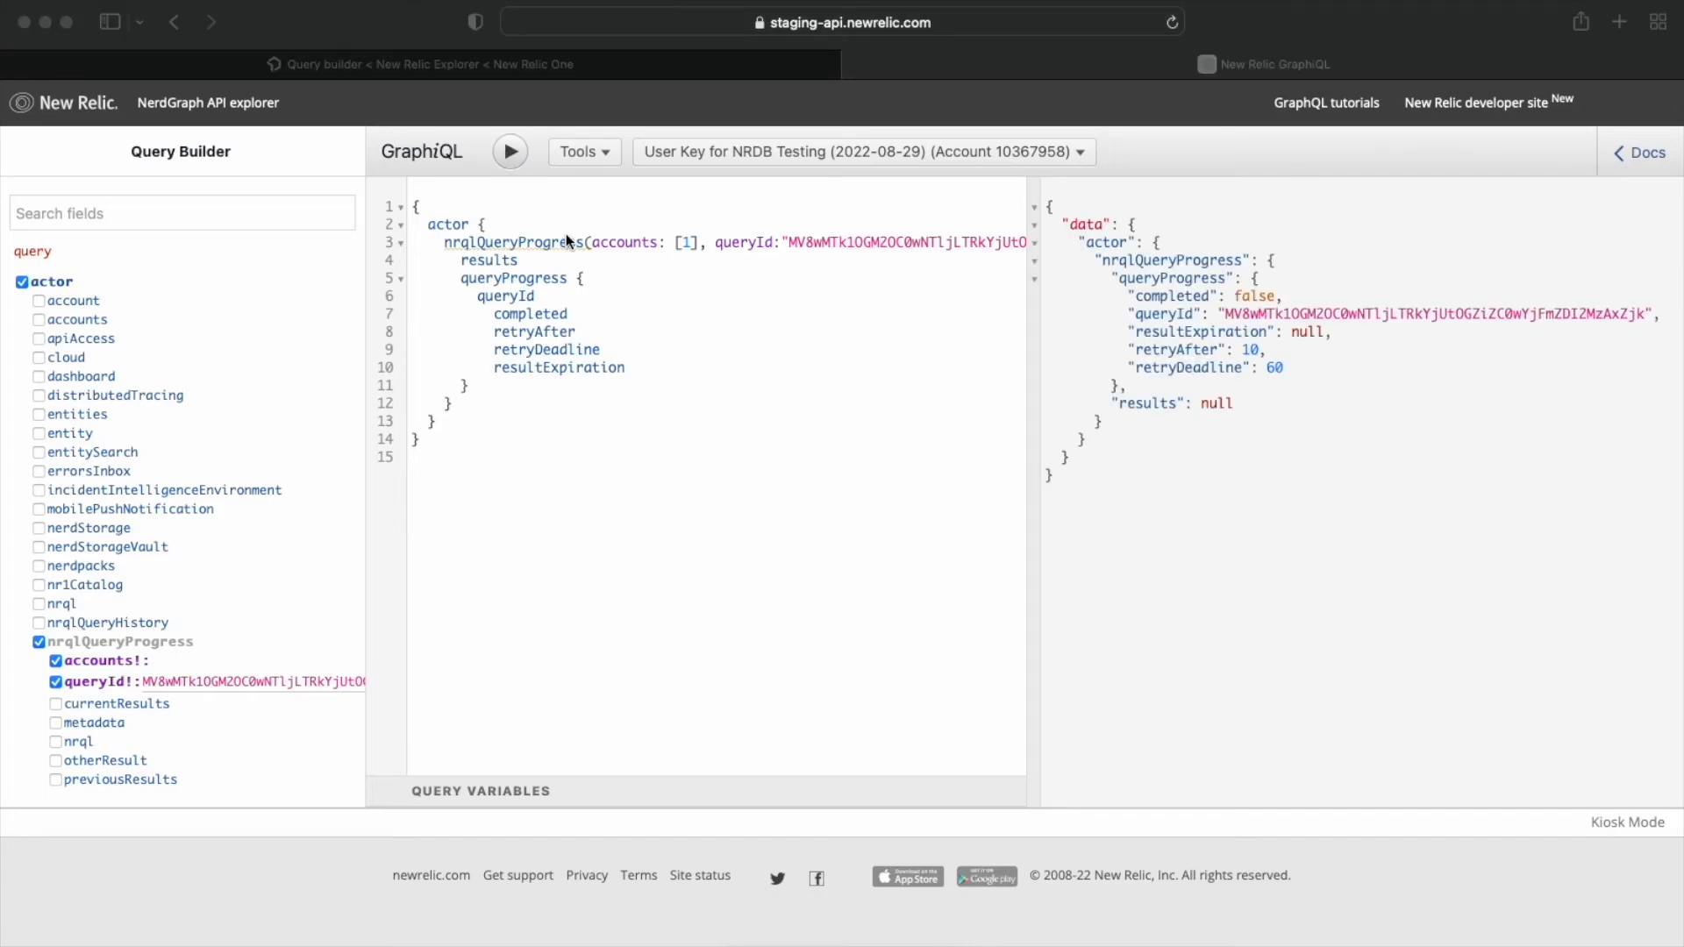
{"action": "left_click", "coordinate": [515, 160]}
{"action": "left_click", "coordinate": [516, 160]}
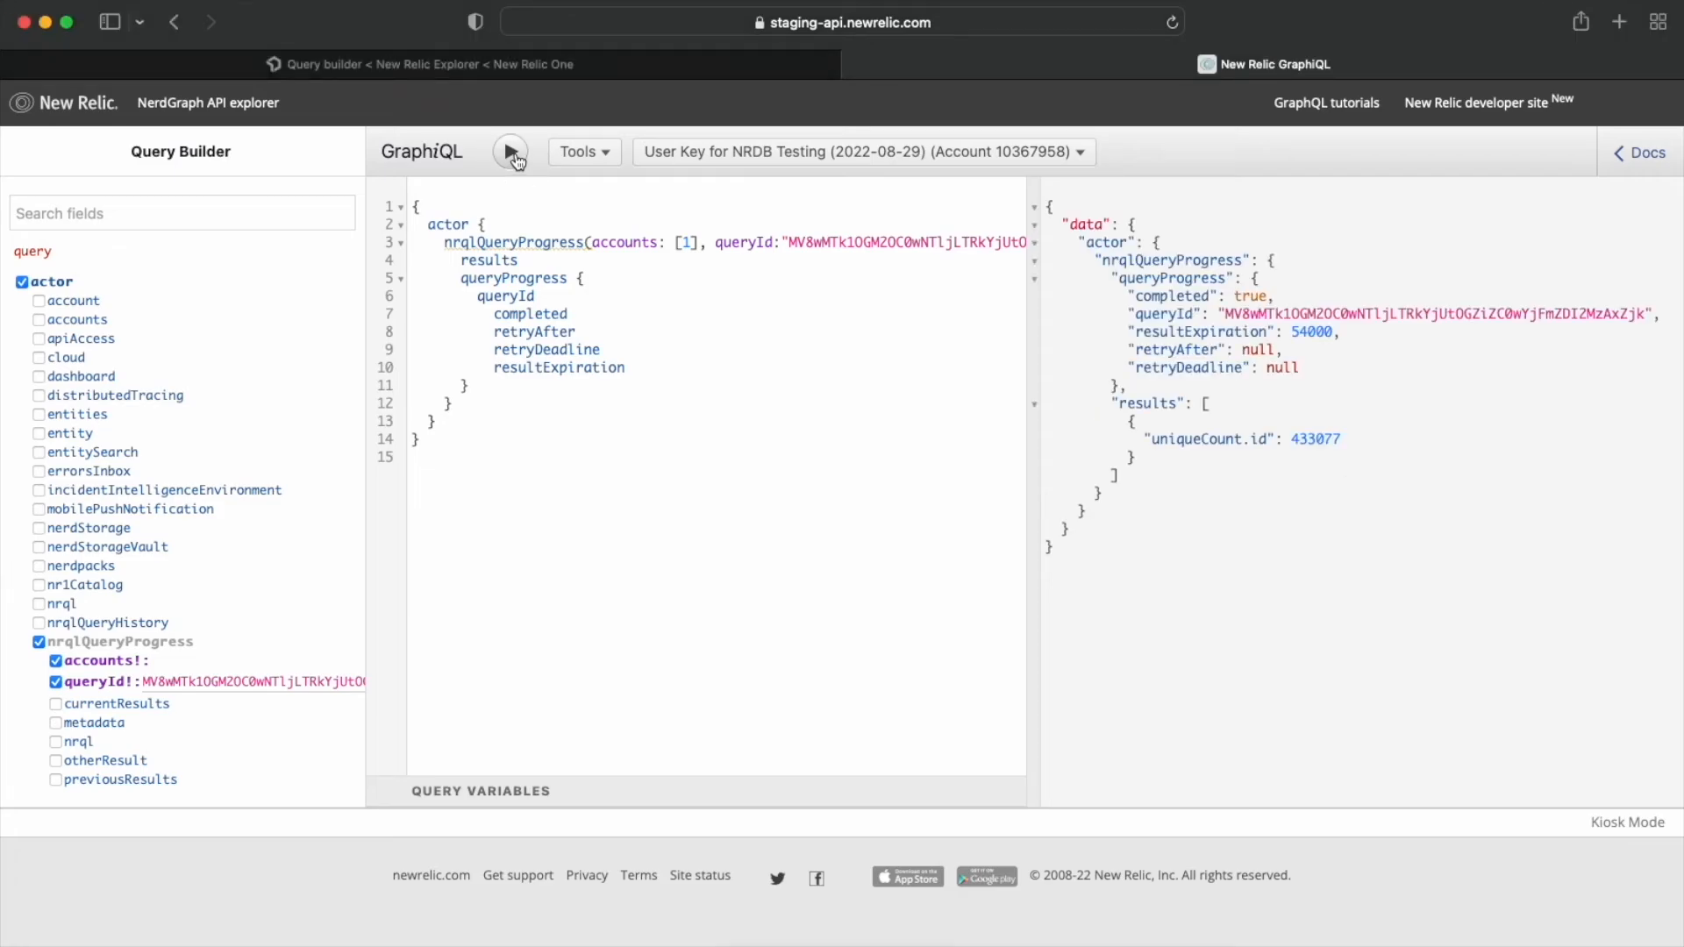
Step: Examine the uniqueCount.id value in the results of the completed query
{"action": "left_click_drag", "start_coordinate": [1145, 443], "coordinate": [1345, 442]}
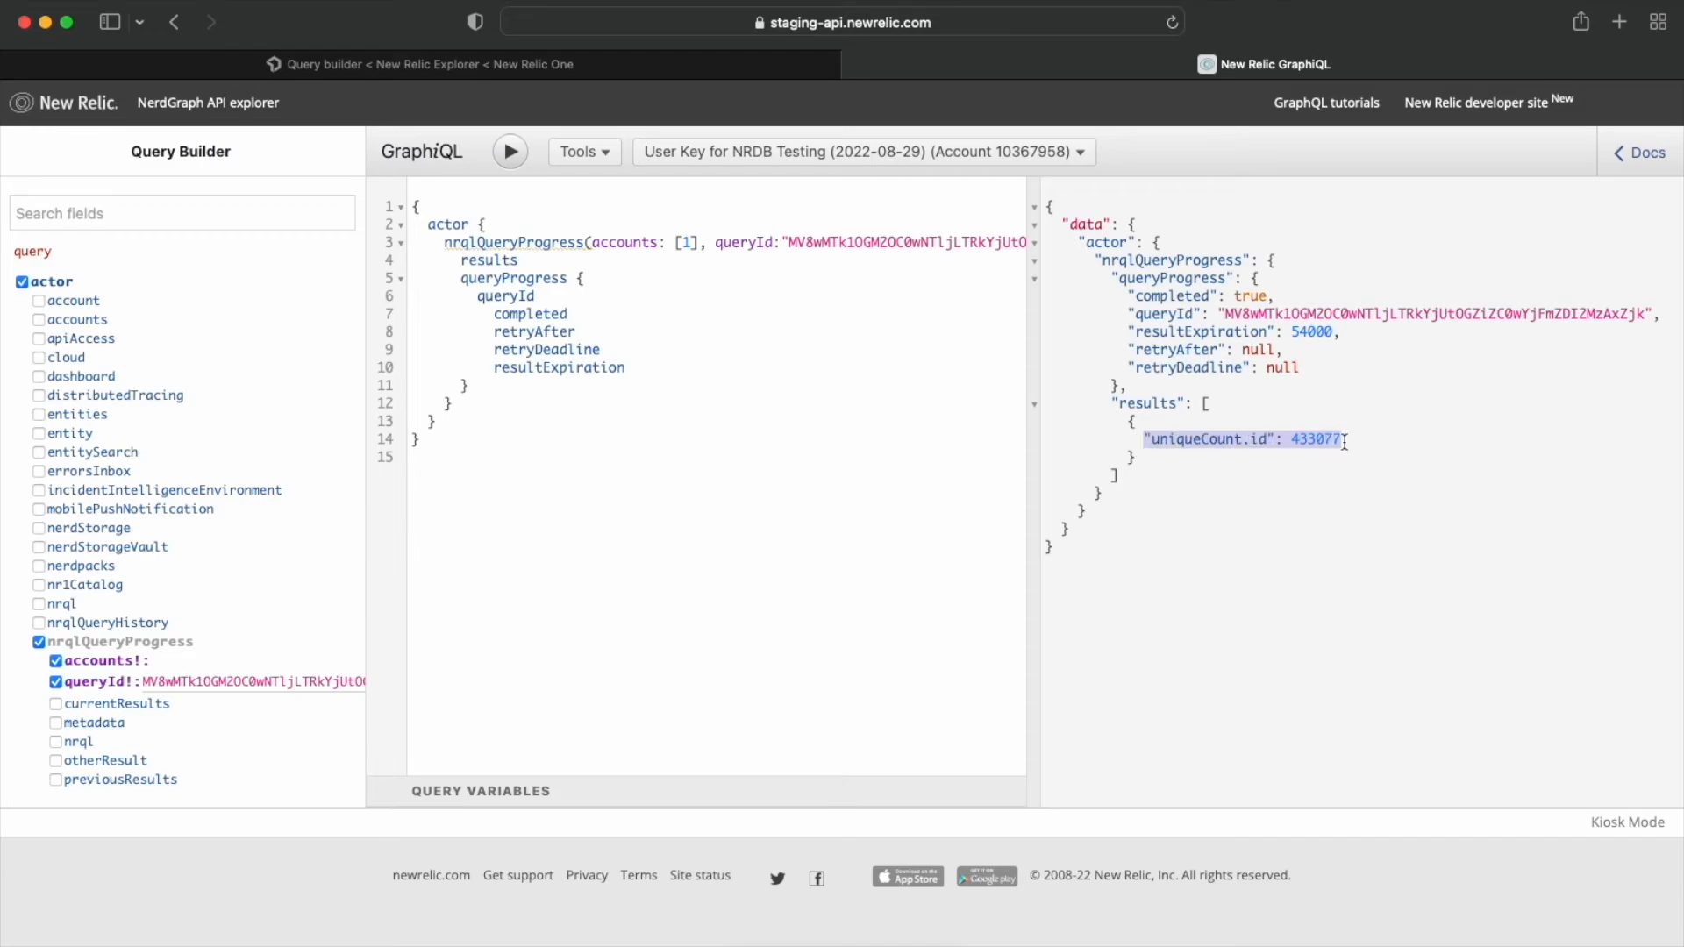
{"action": "left_click", "coordinate": [1344, 442]}
{"action": "double_click", "coordinate": [1303, 441]}
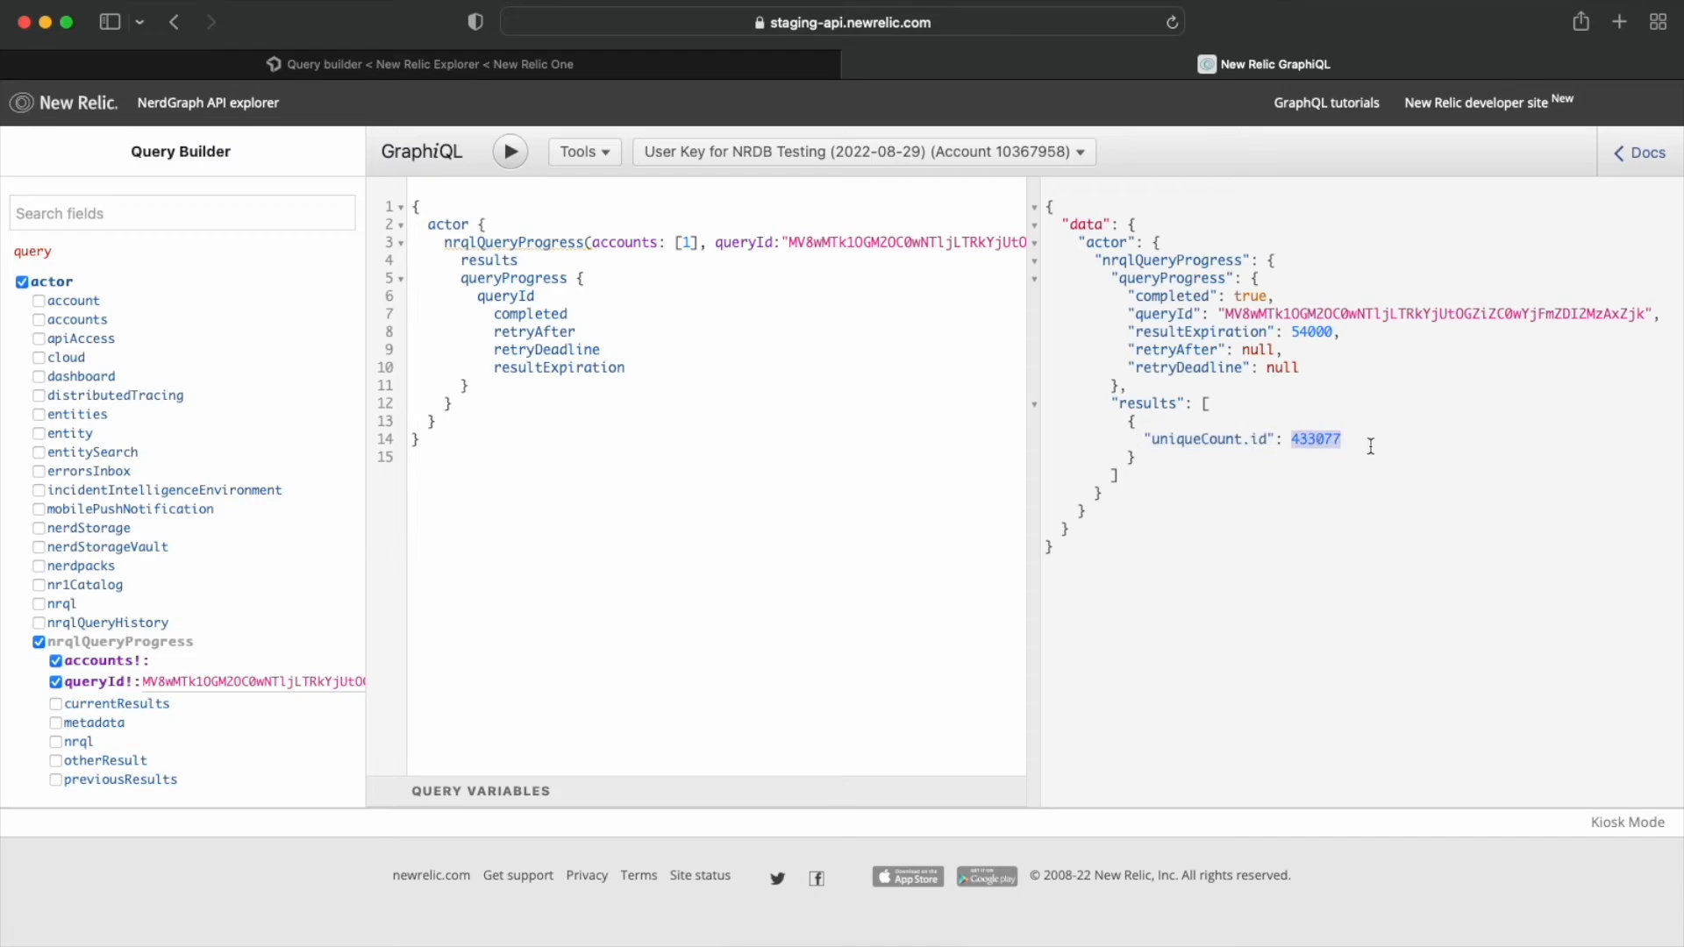
{"action": "left_click", "coordinate": [1373, 444]}
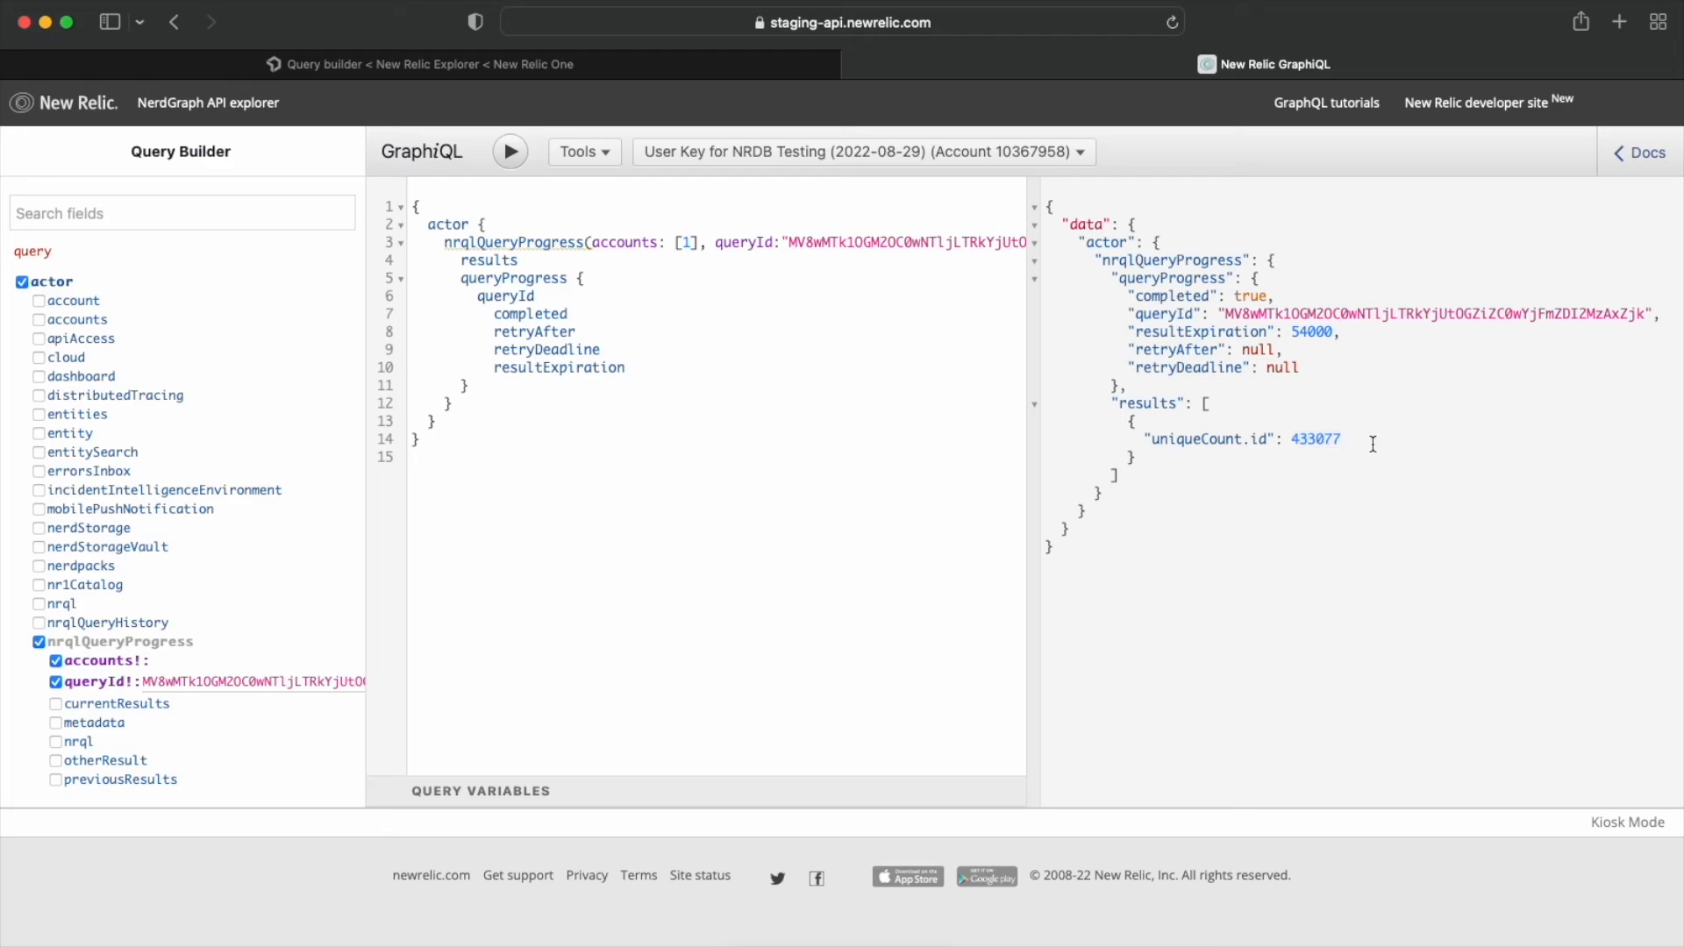